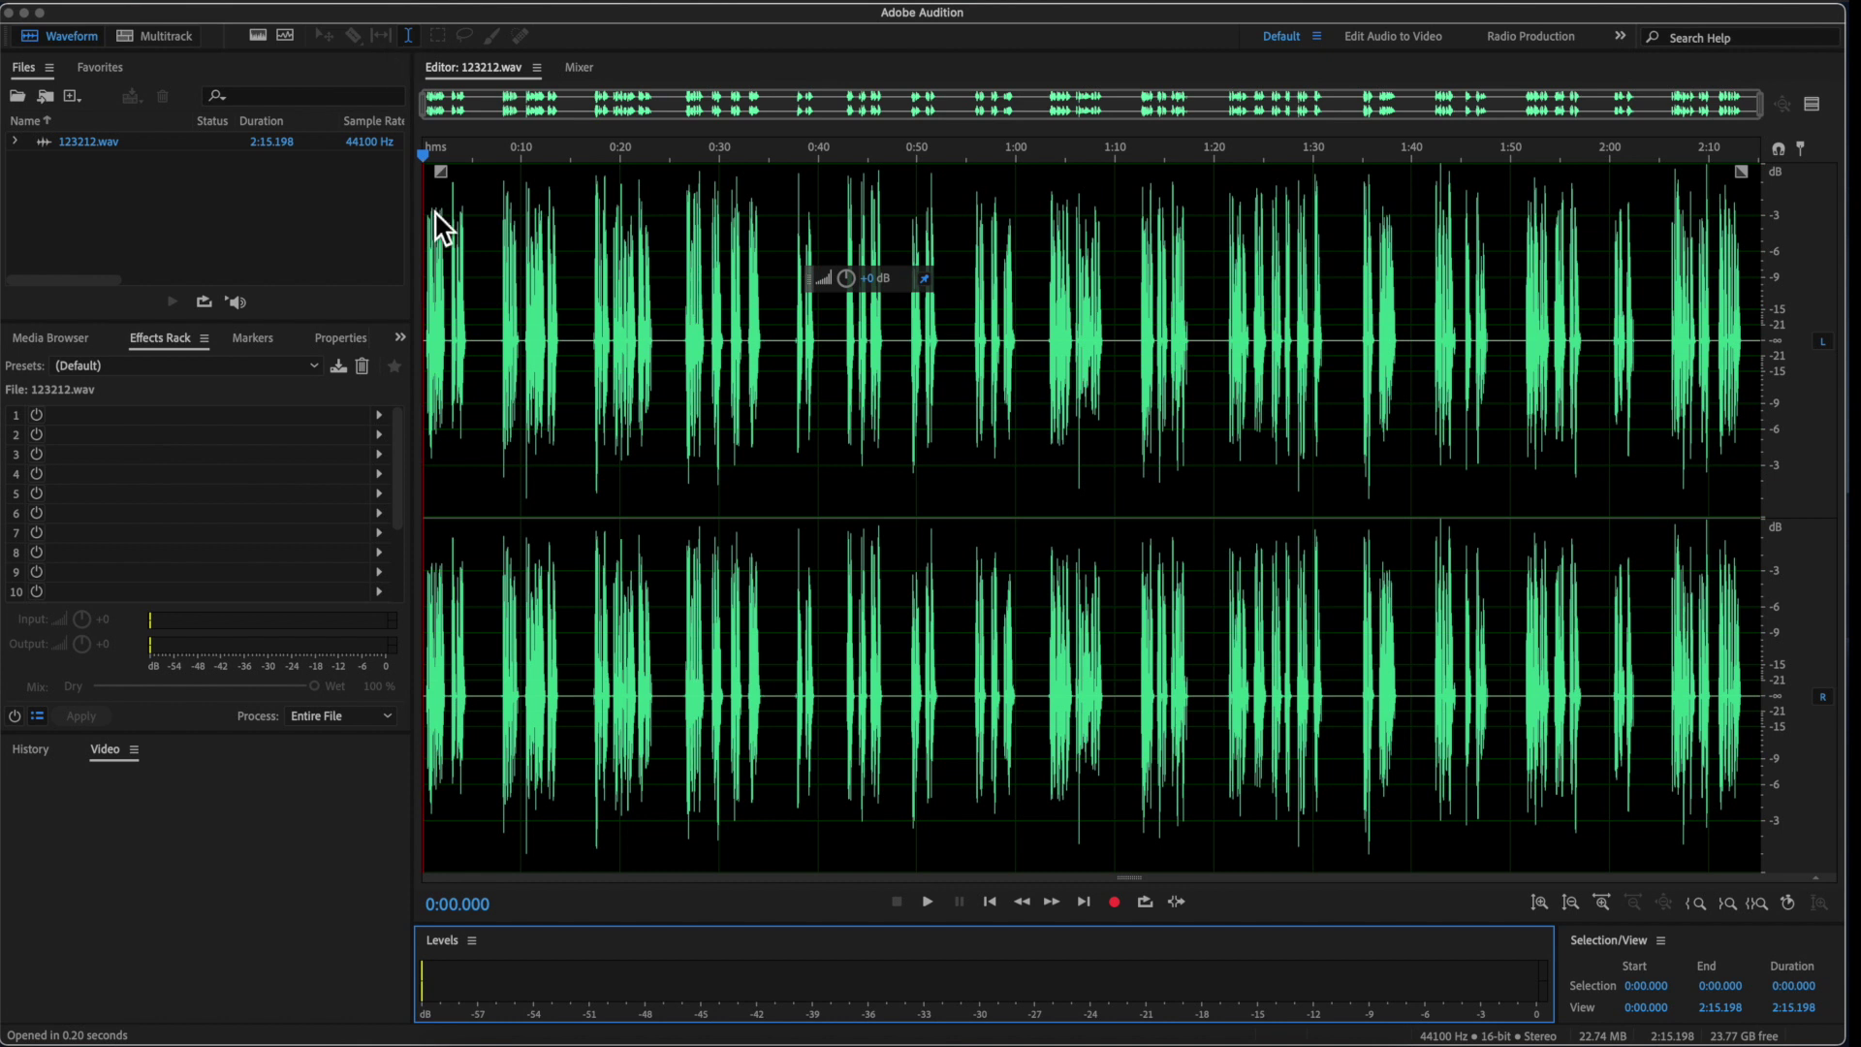
Play the raw 123212.wav voice recording from the start and again from about 0:07.6, and stop playback
left_click(428, 228)
key("space")
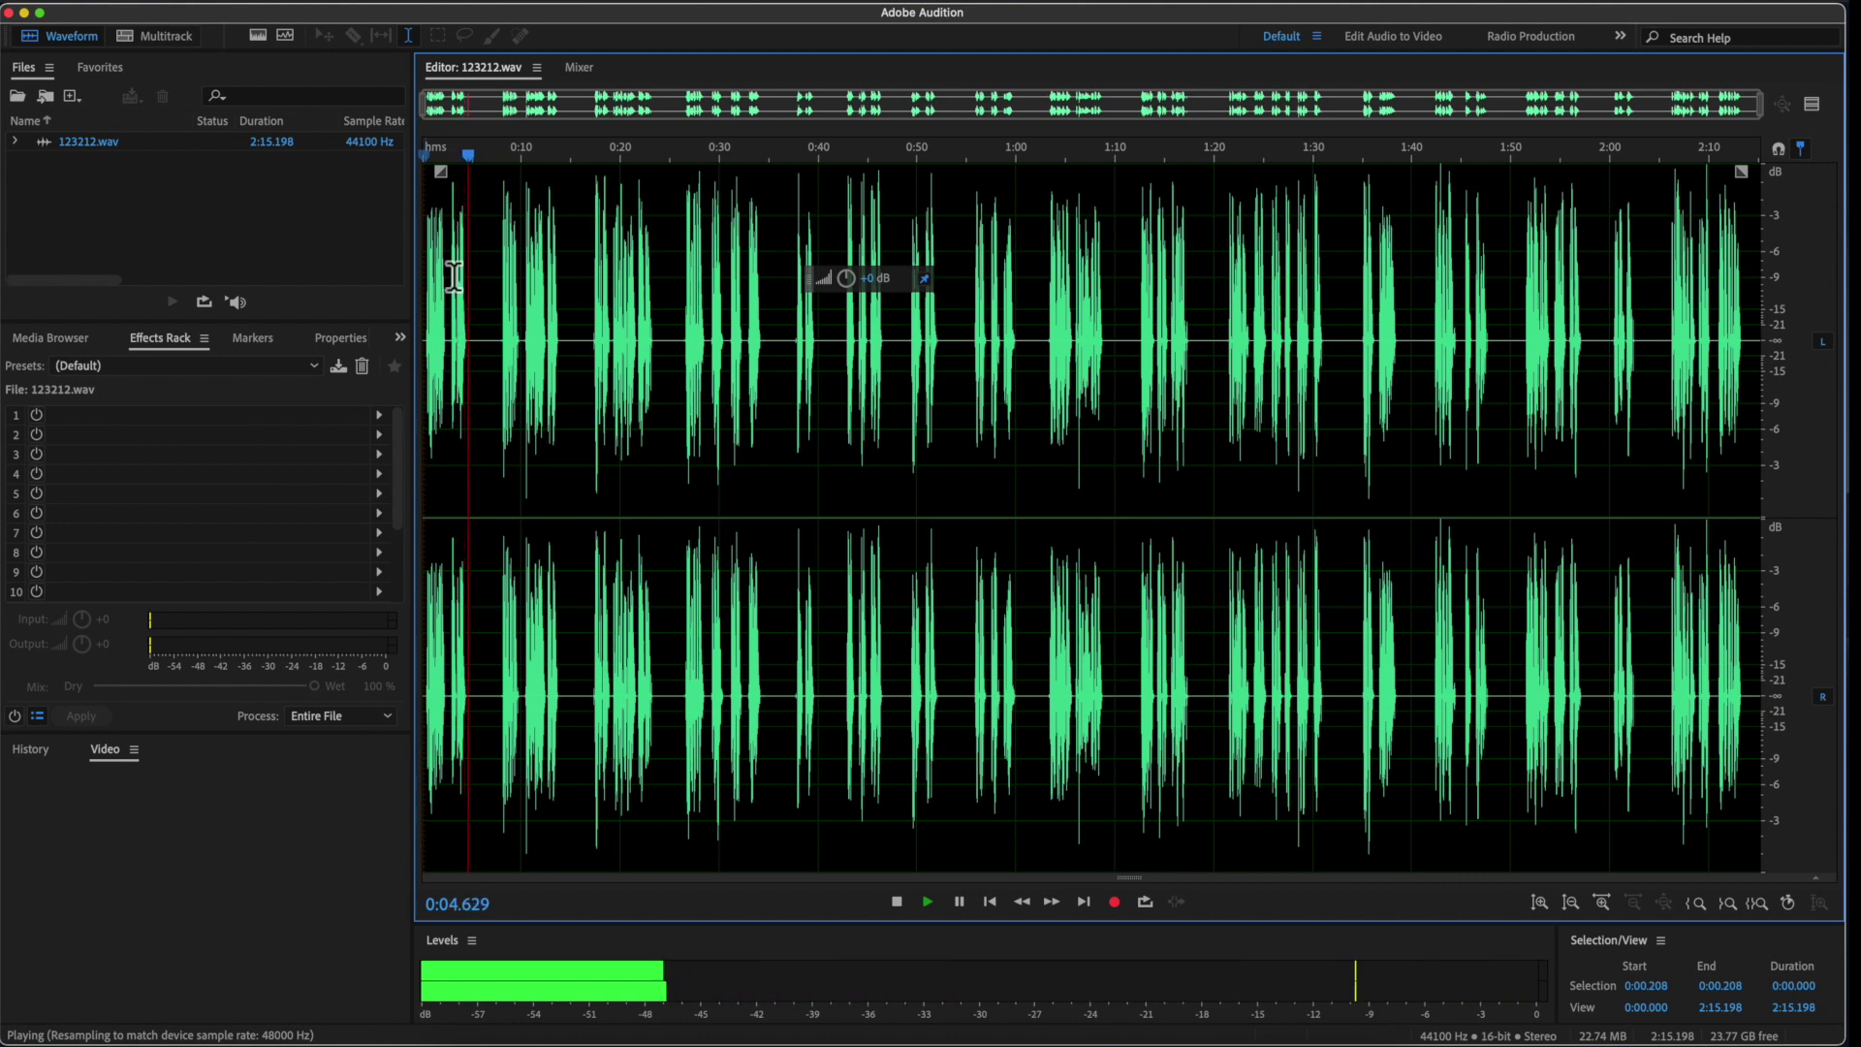
left_click(502, 271)
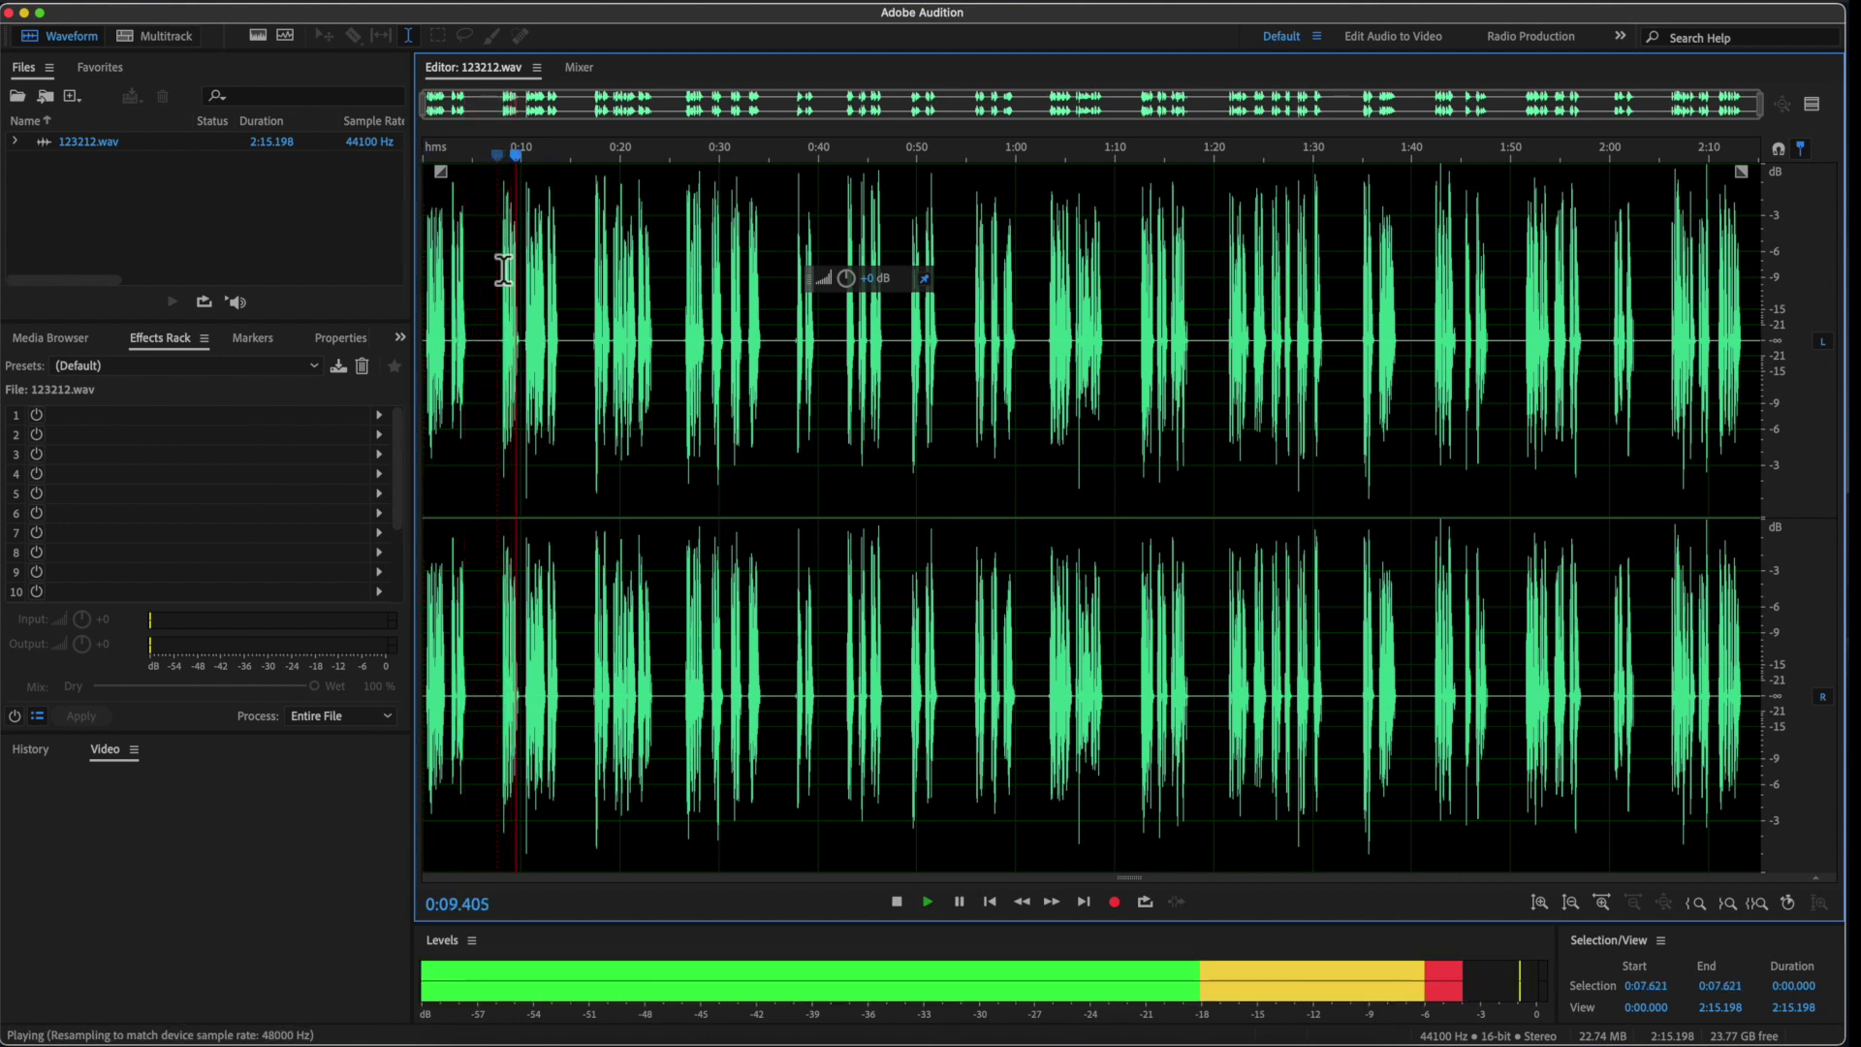
key("space")
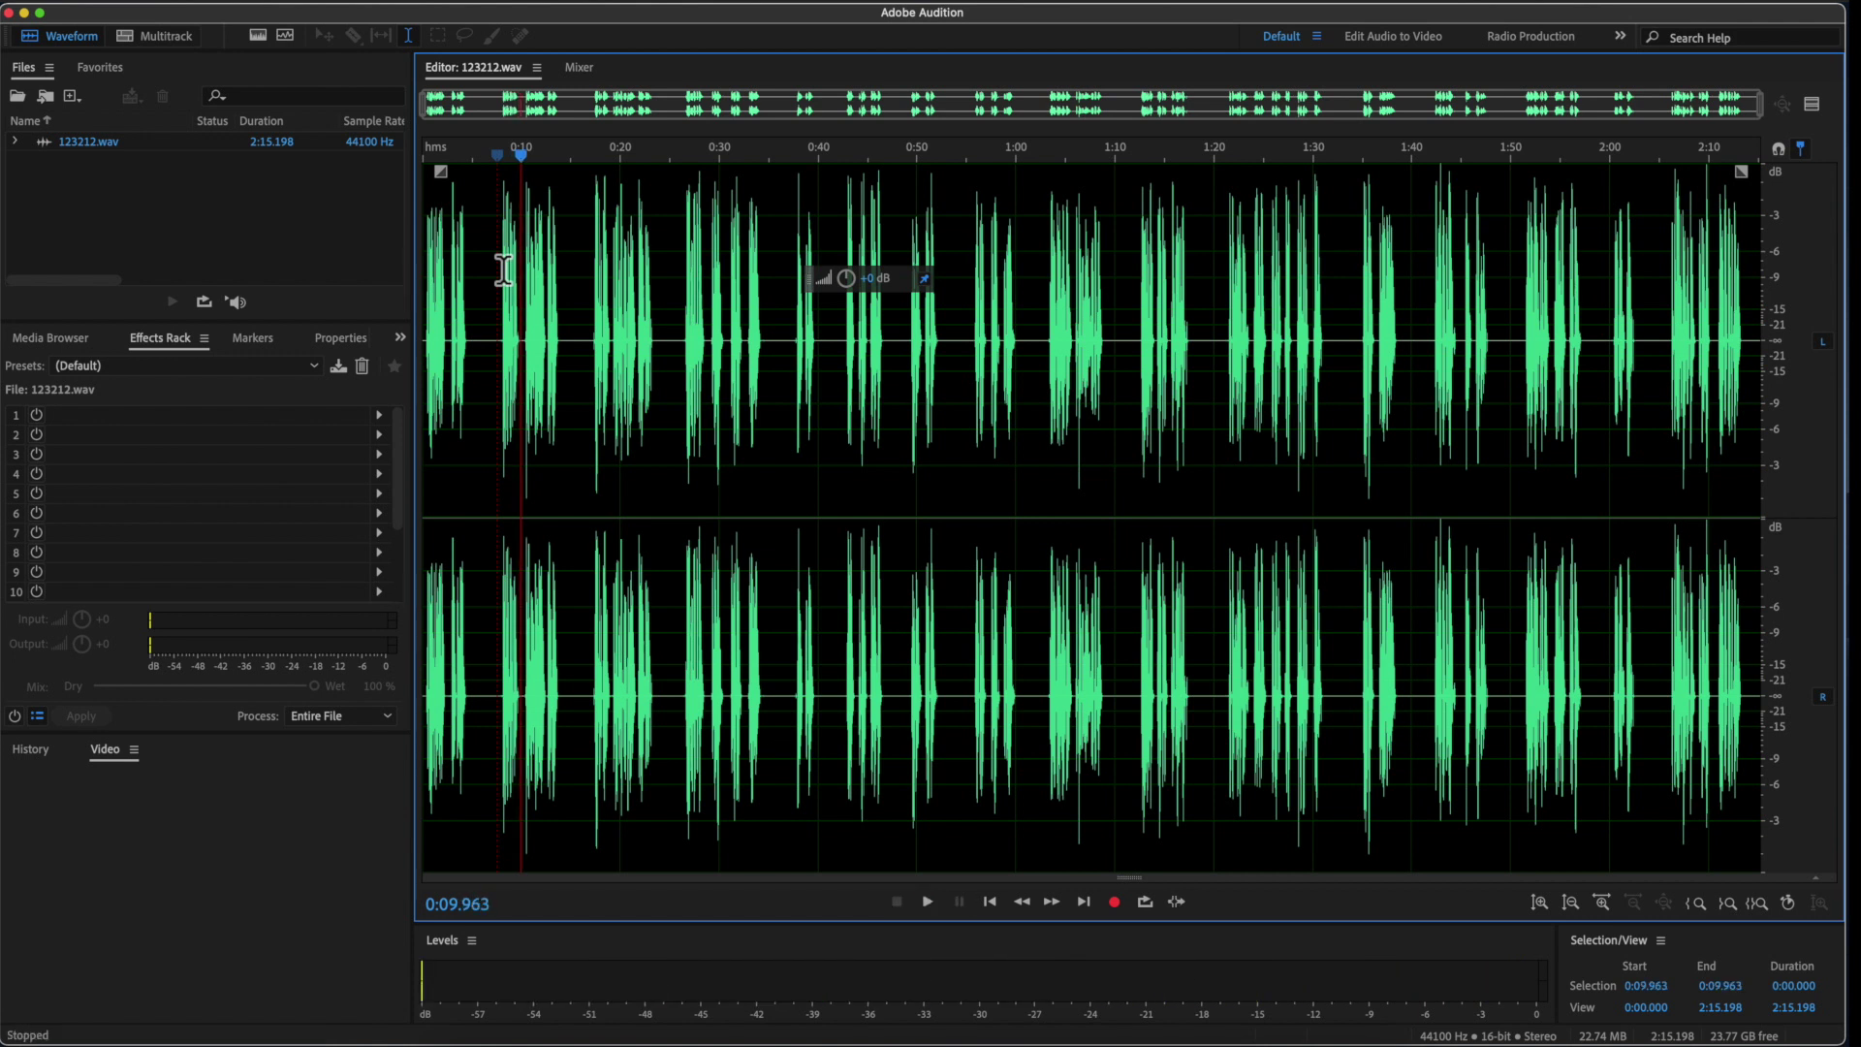
Switch to Finder and open the session file Auto Ducking + Voice.sesx from the English folder on the Desktop
left_click(469, 1029)
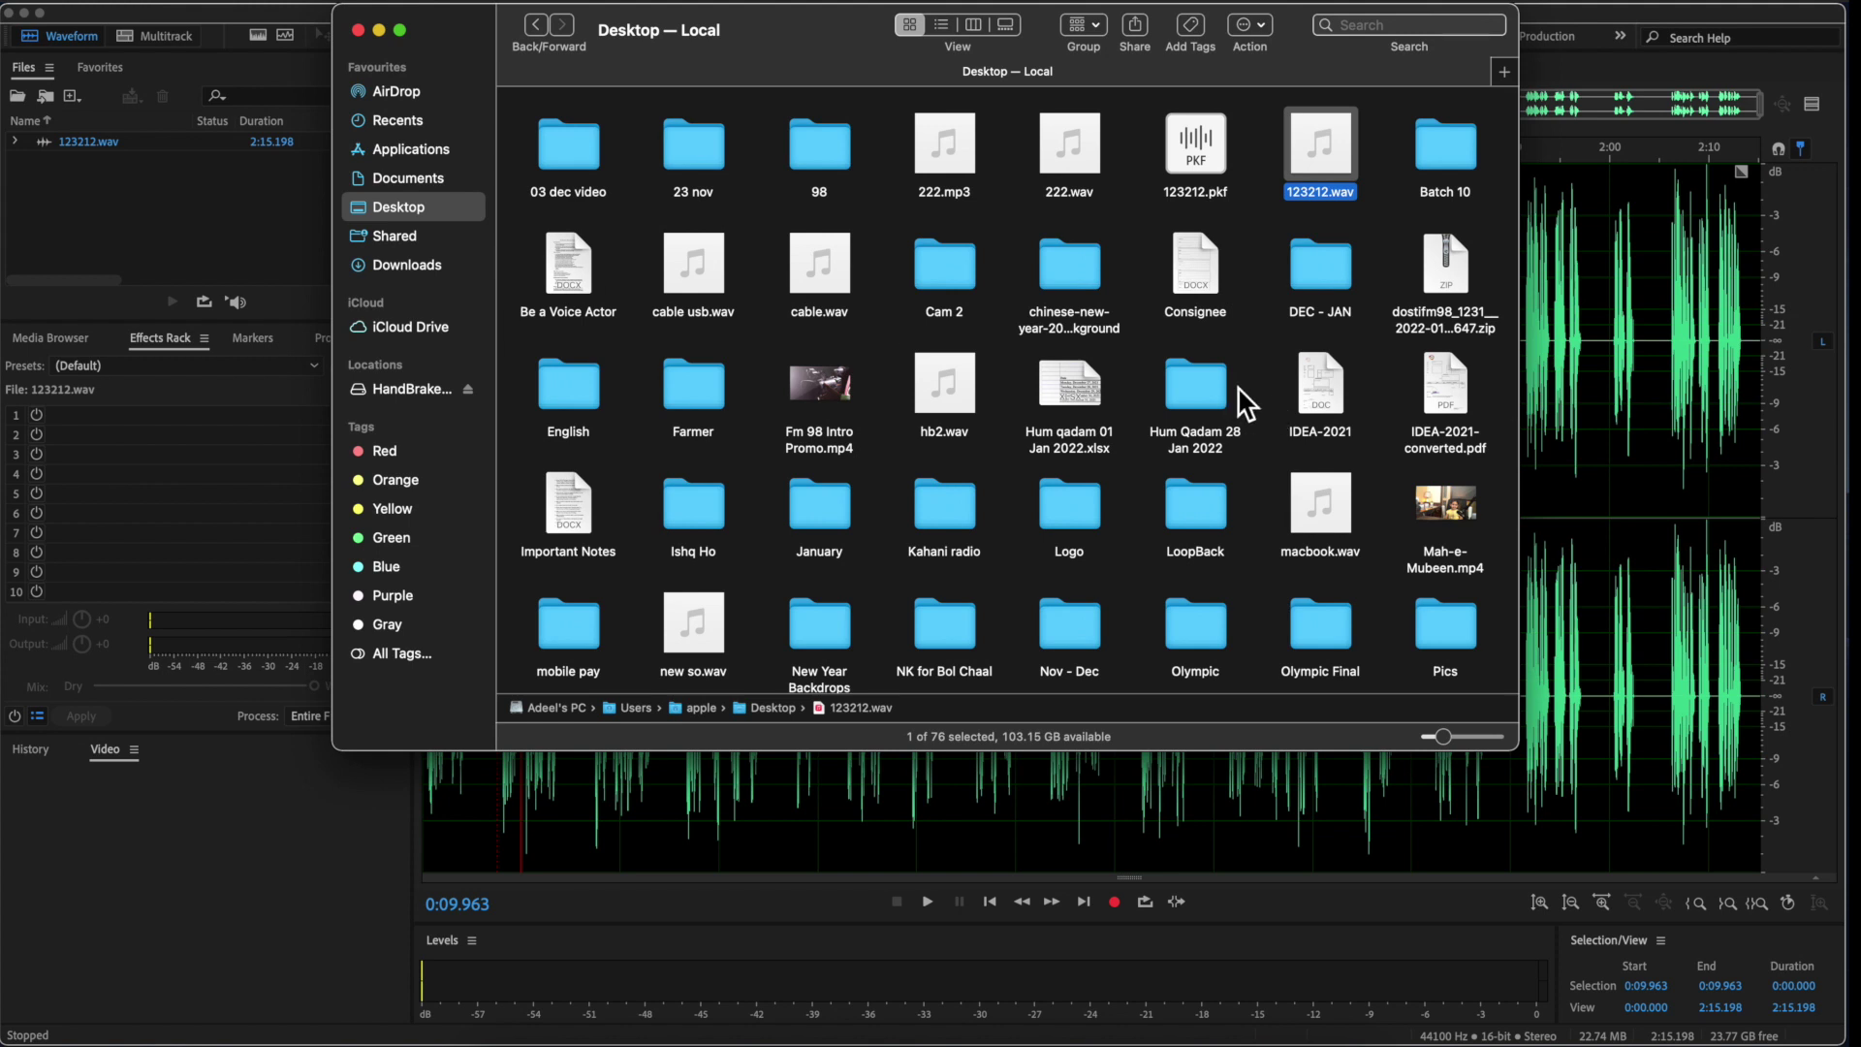
key("e")
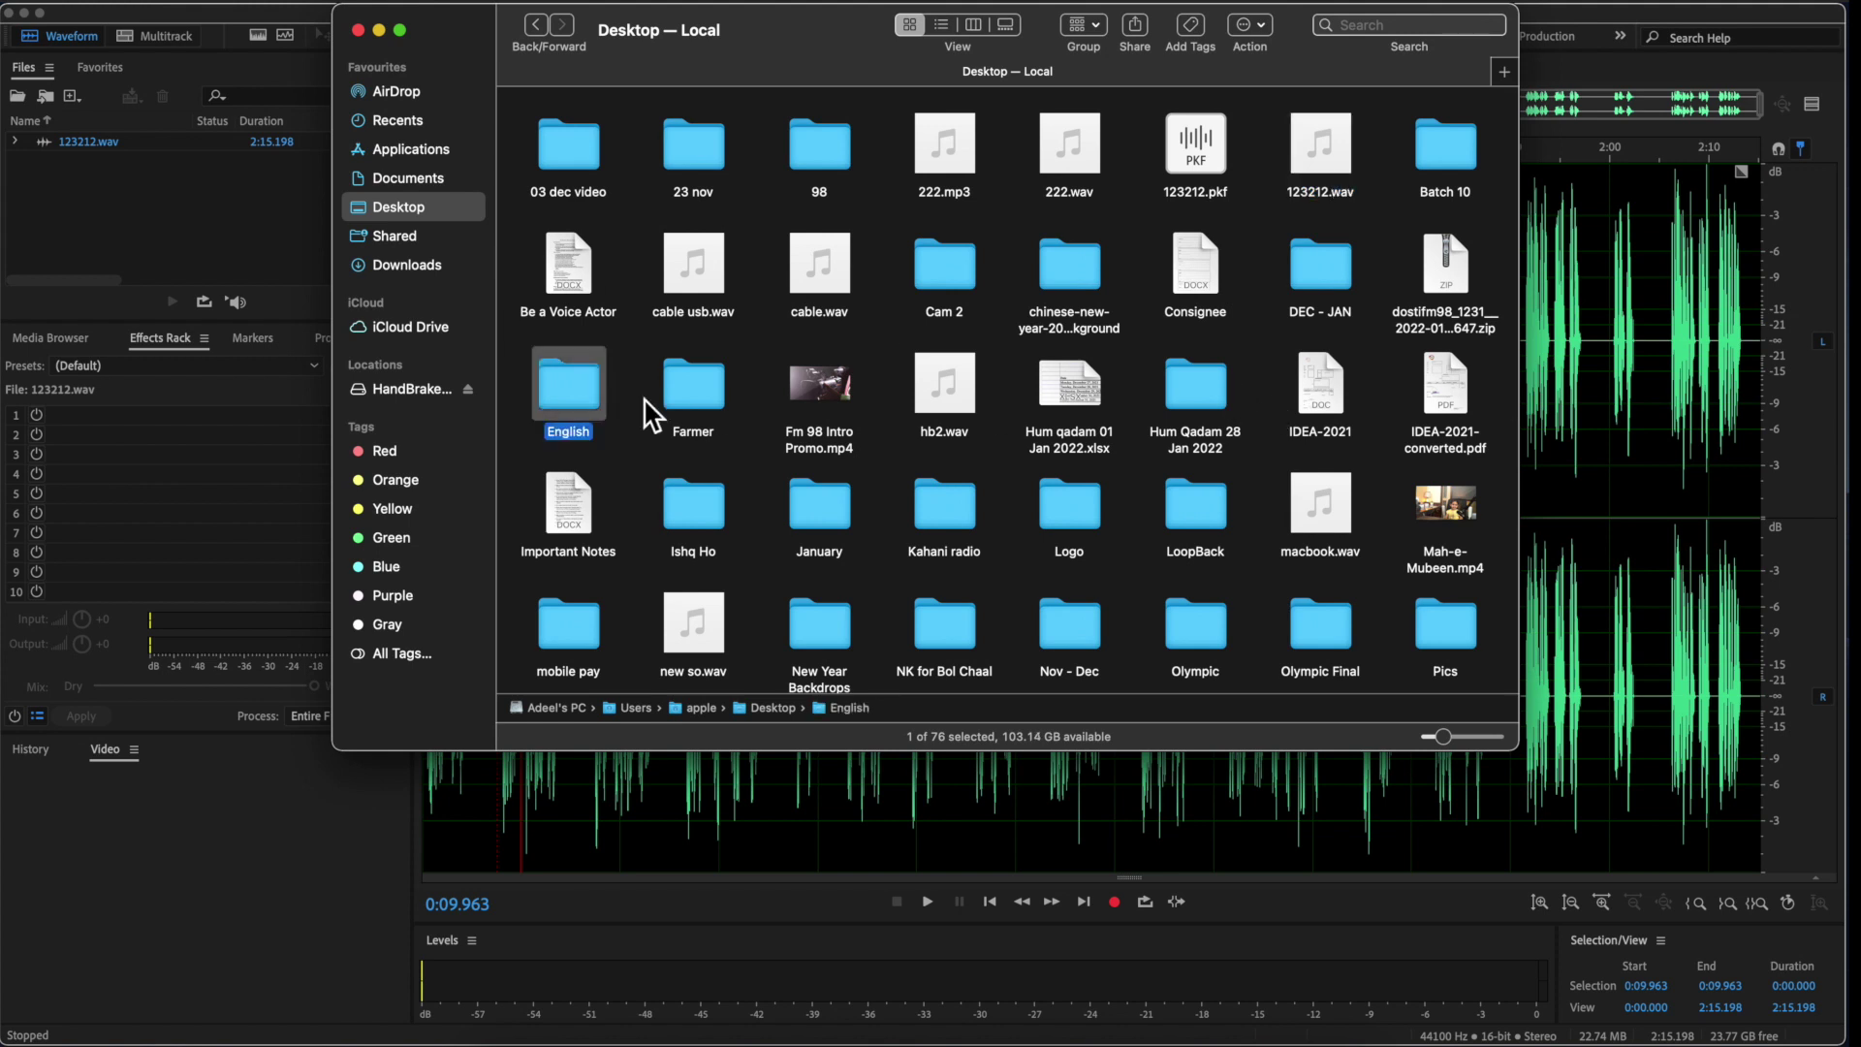
double_click(572, 397)
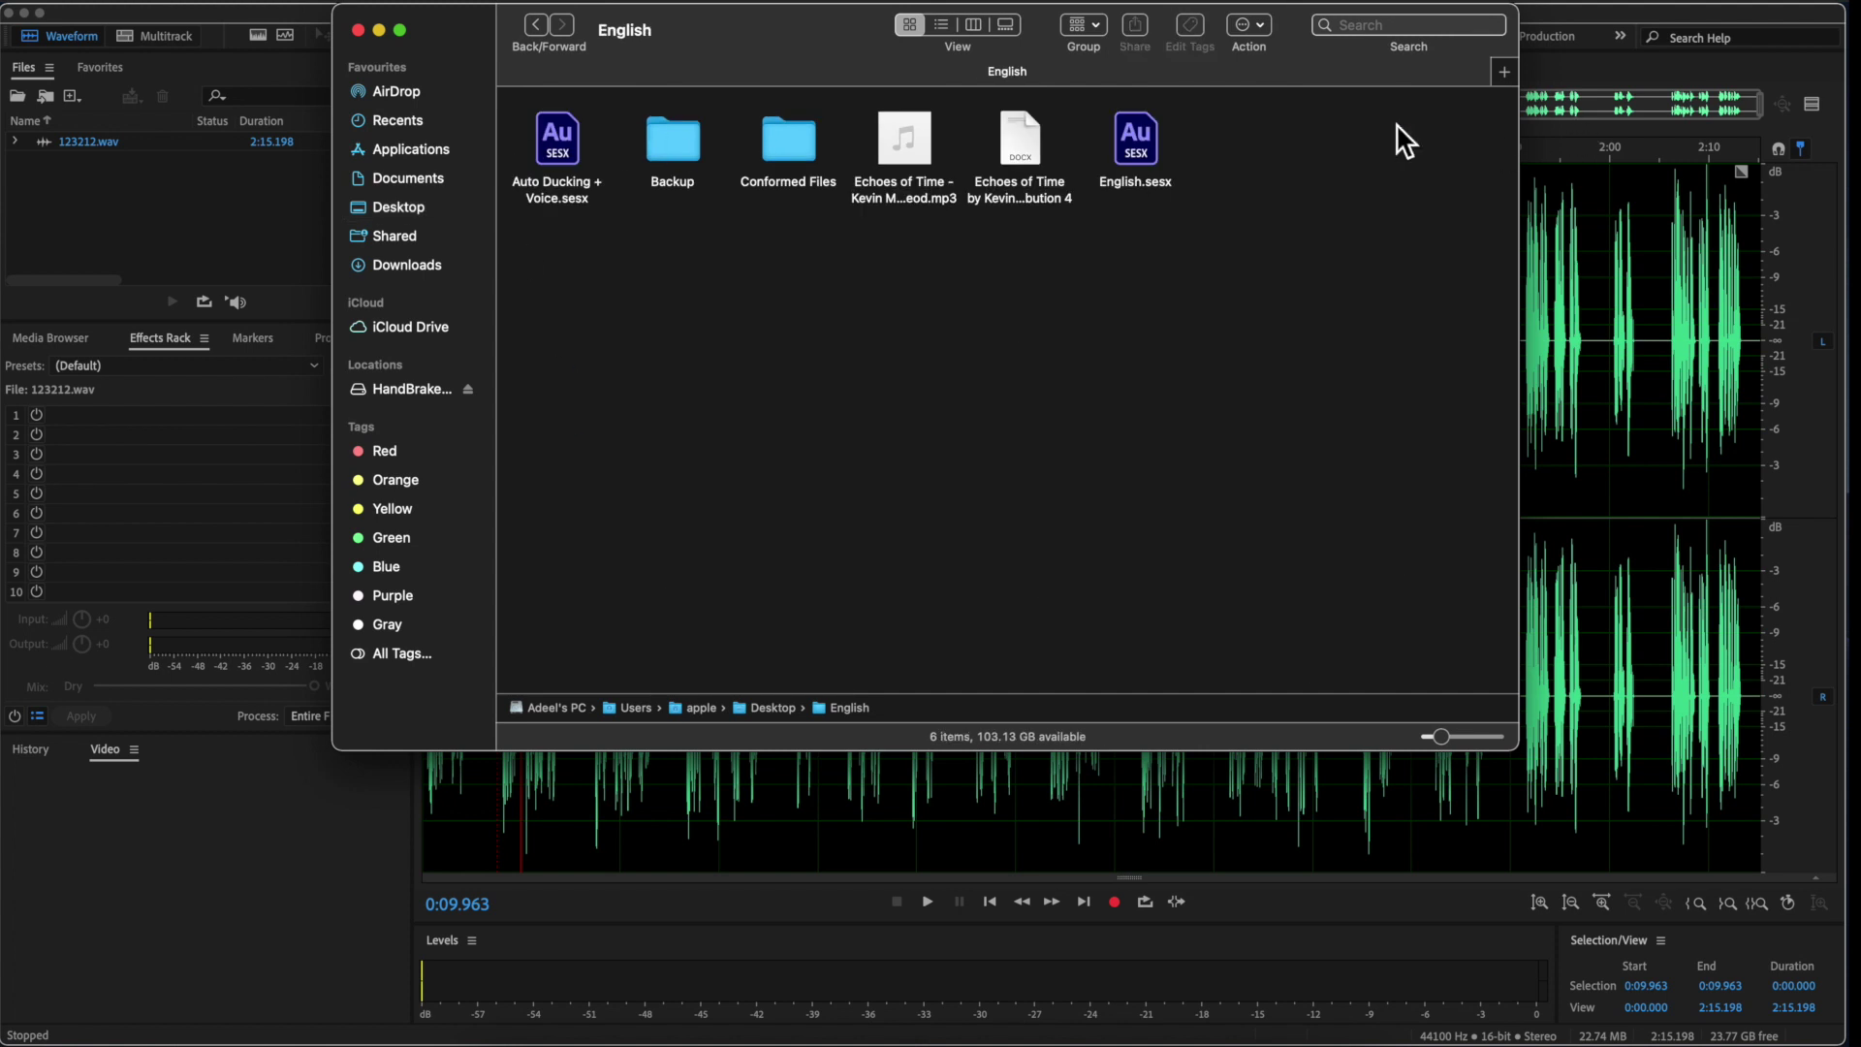
double_click(562, 137)
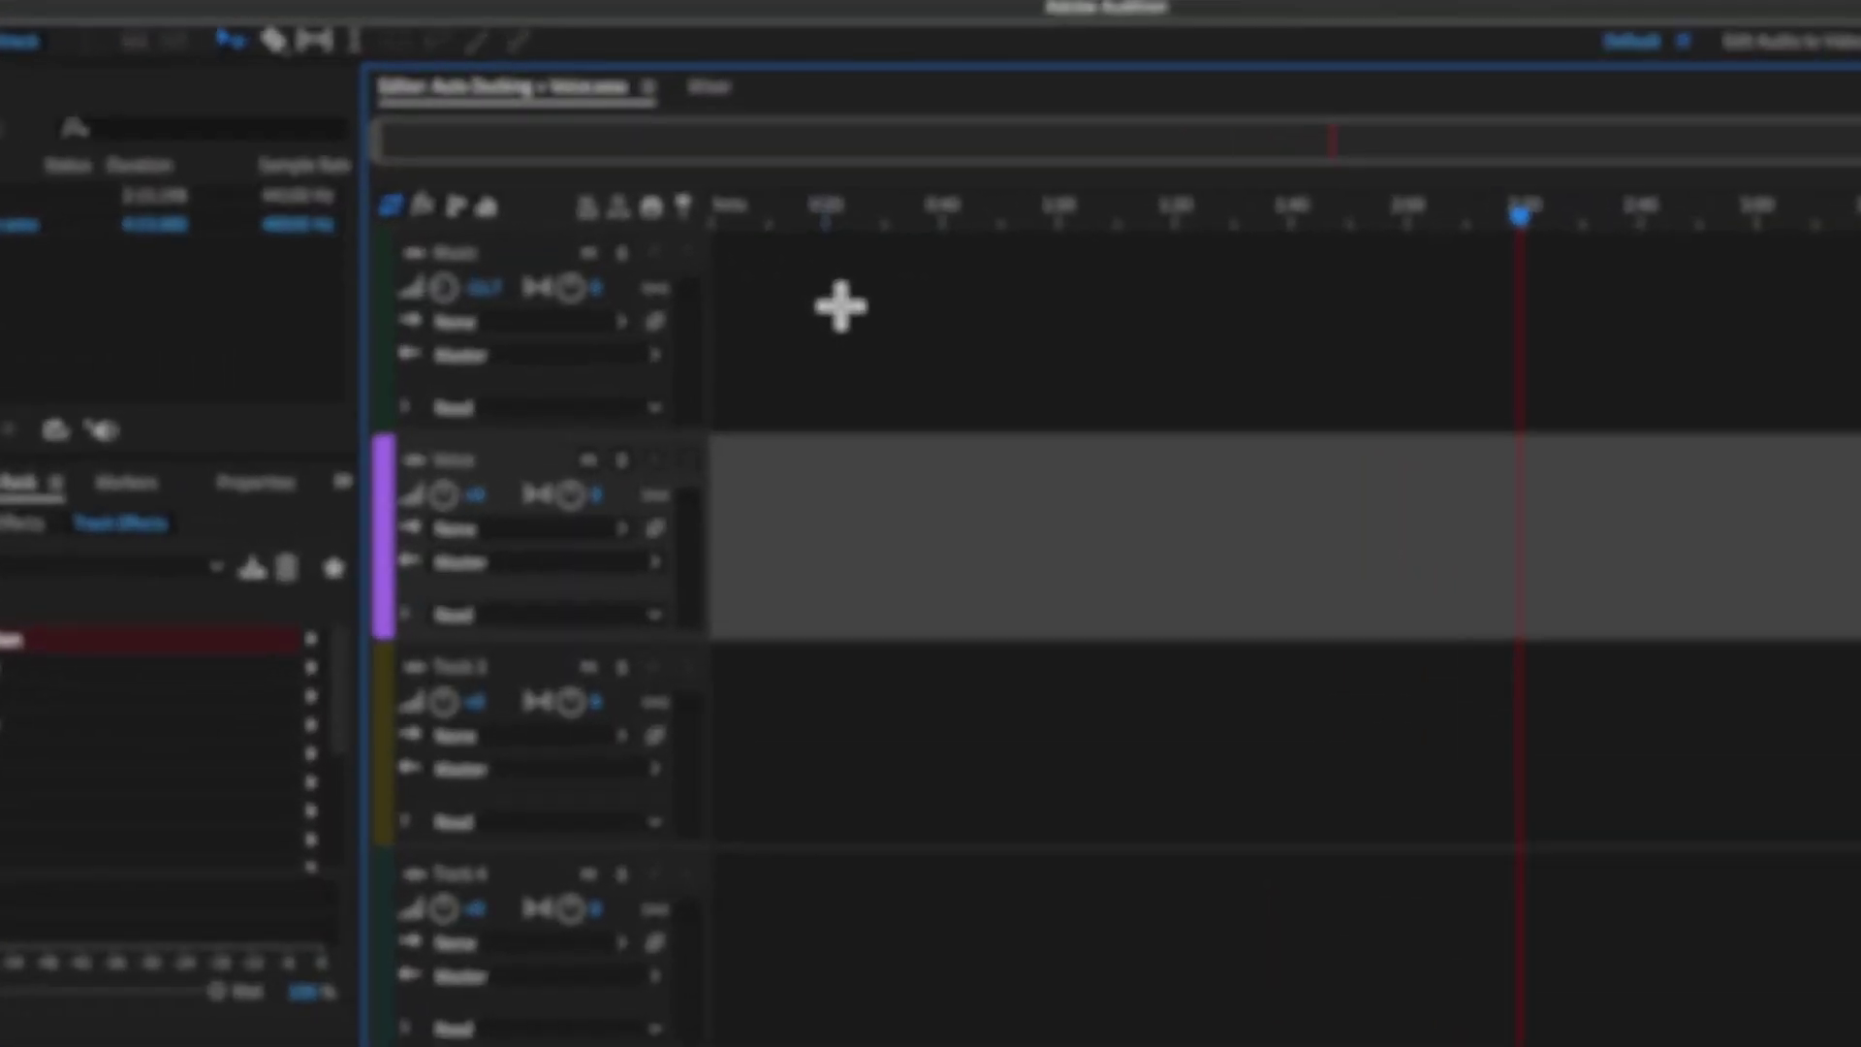
Place 123212.wav at the start of the Voice track and accept conforming a copy to the session's sample rate
left_click(740, 217)
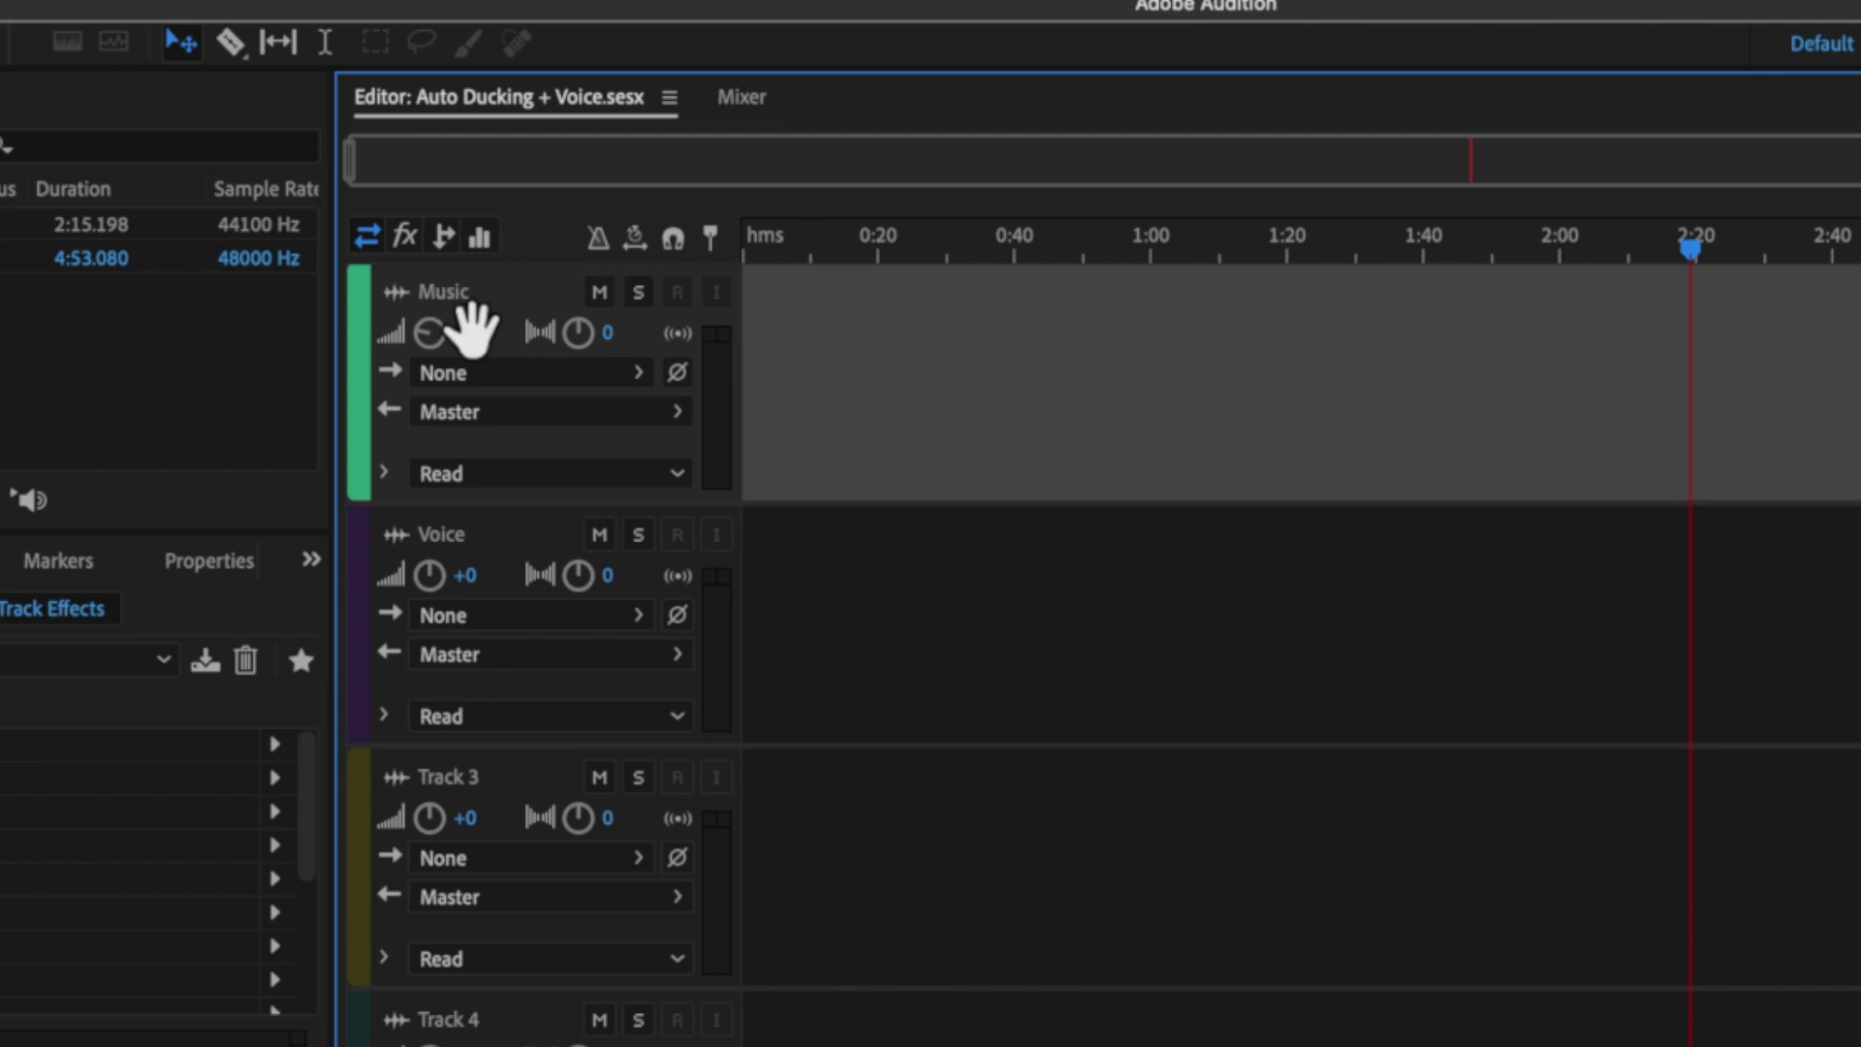
left_click_drag(487, 325, 487, 524)
left_click(990, 609)
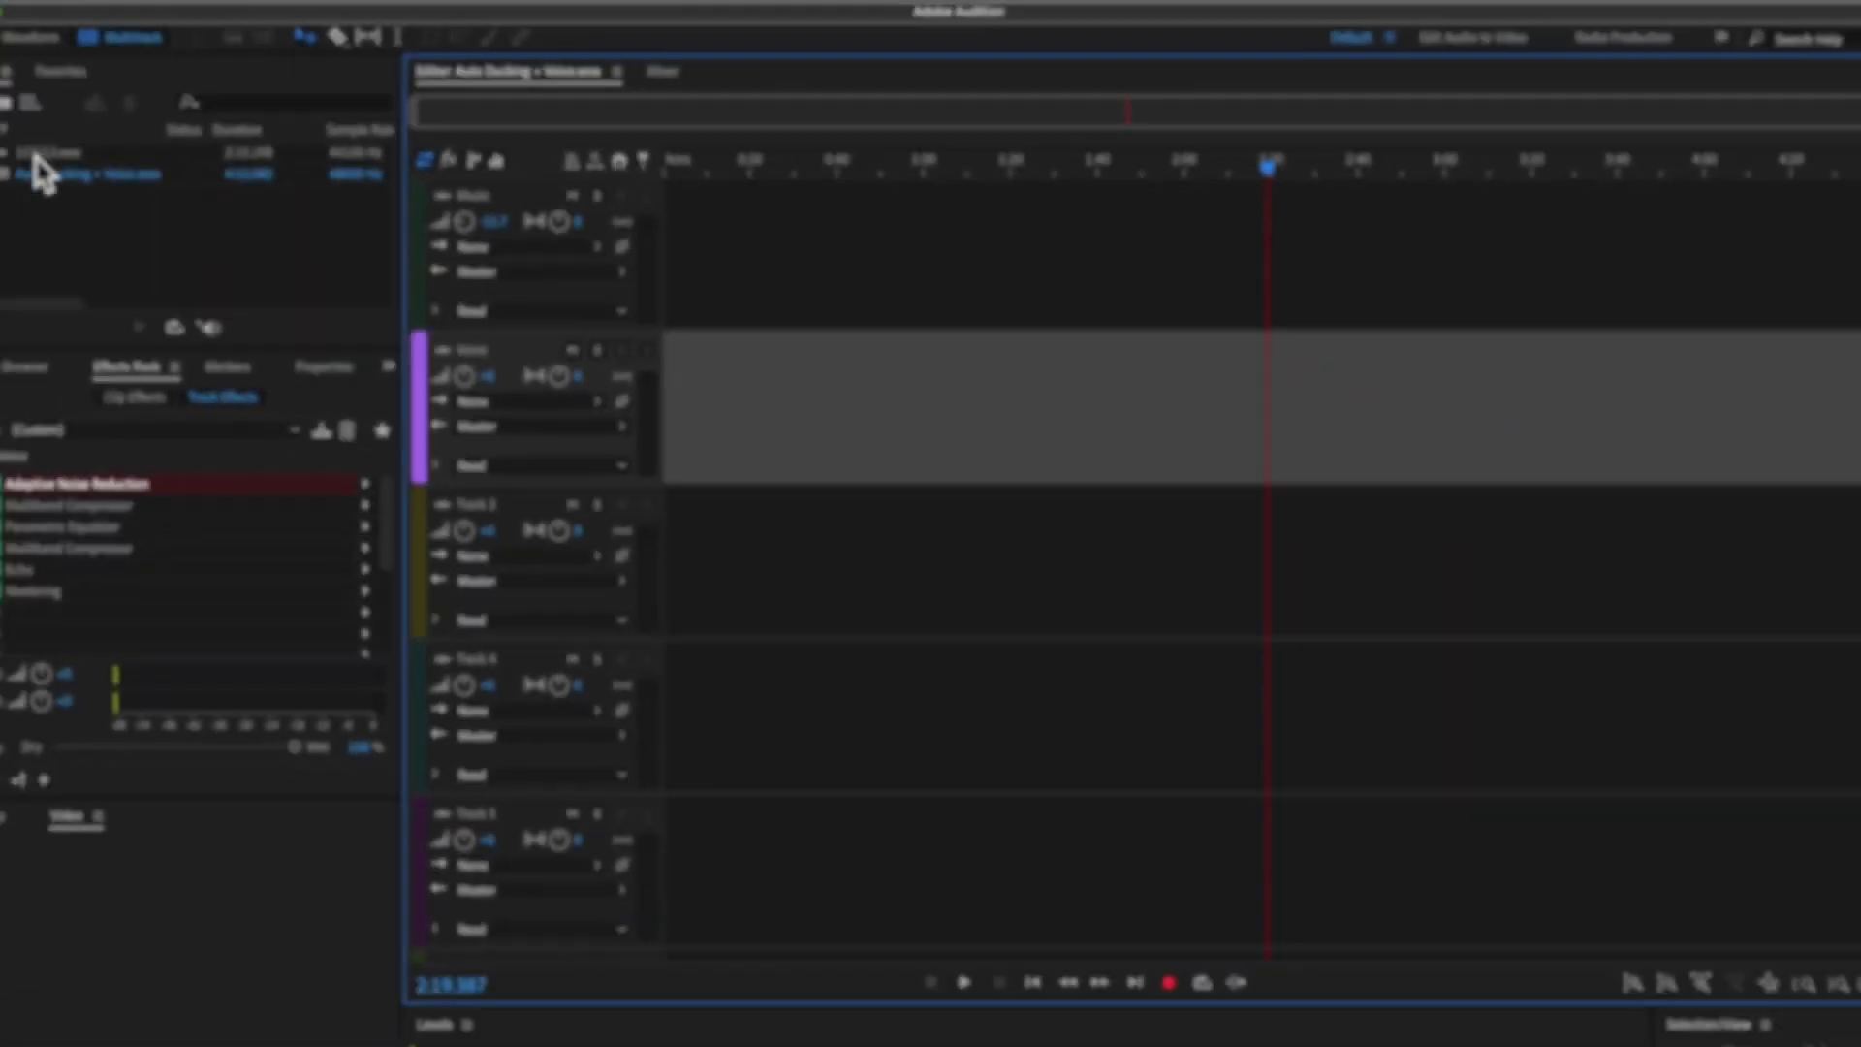
left_click_drag(42, 160, 647, 397)
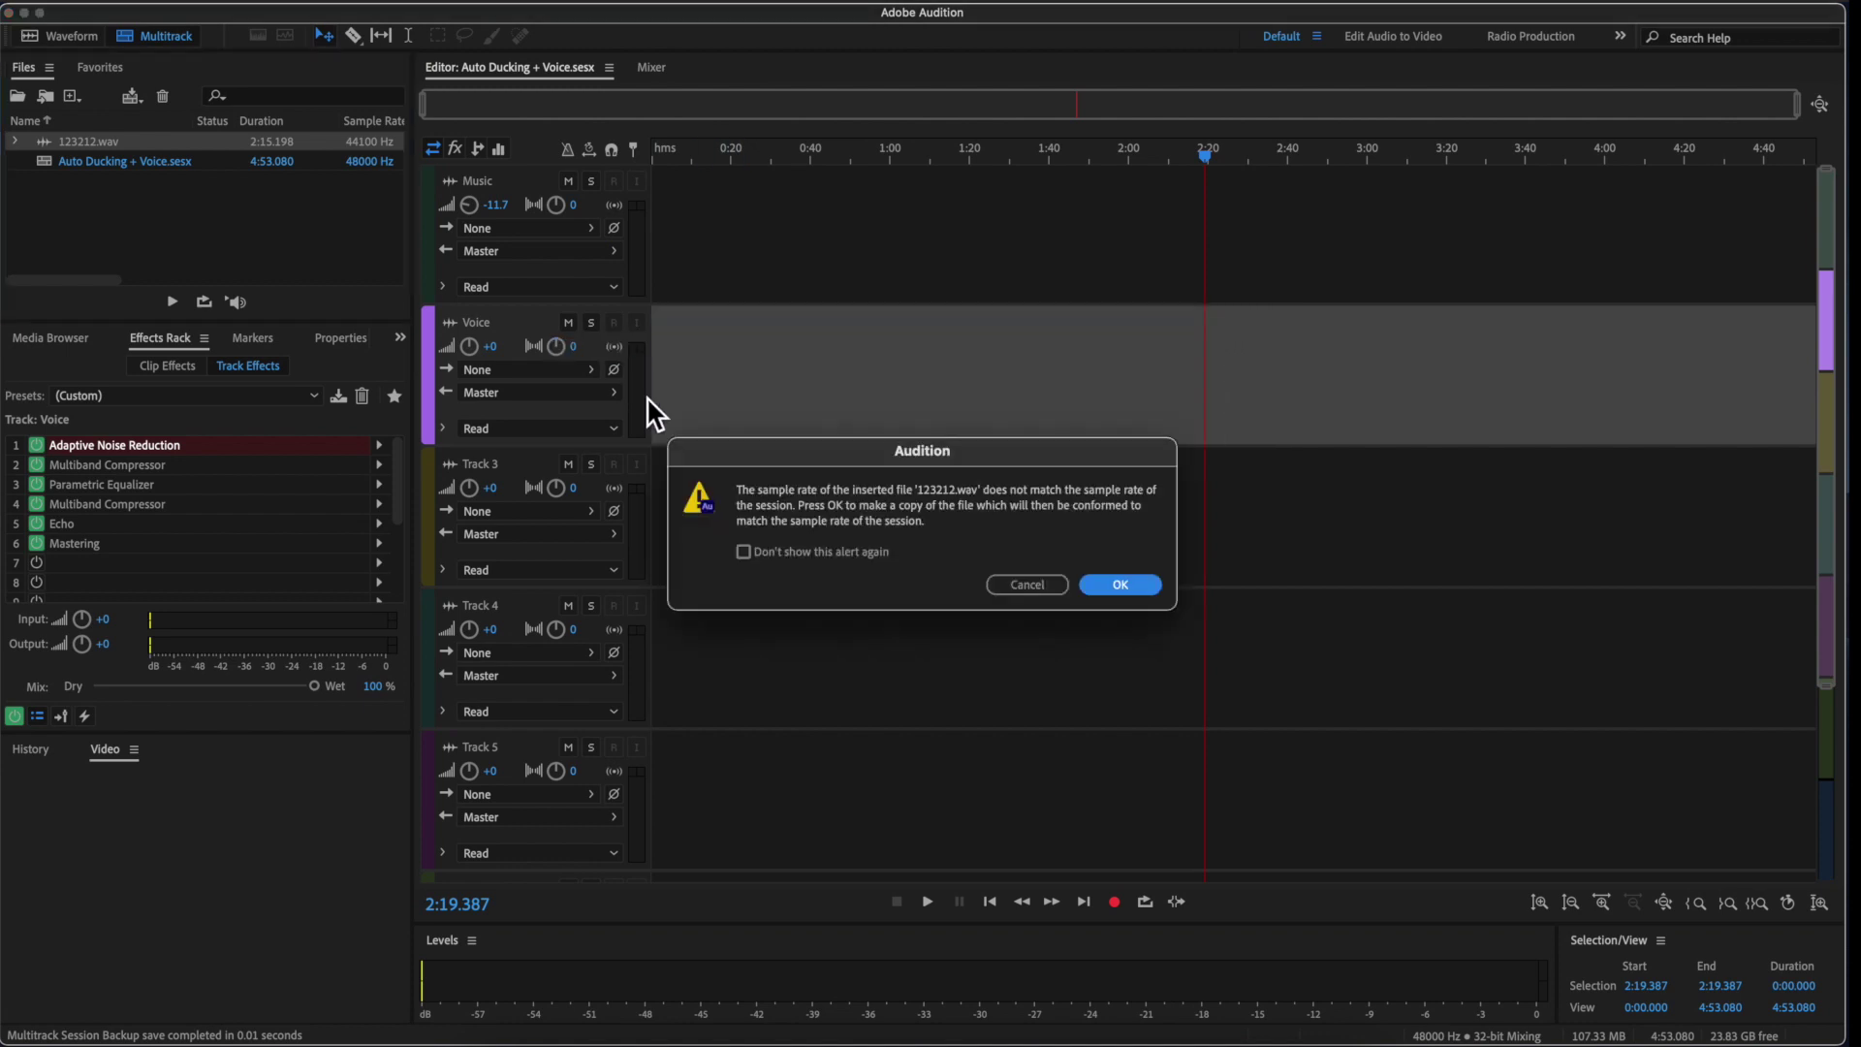
left_click(1122, 585)
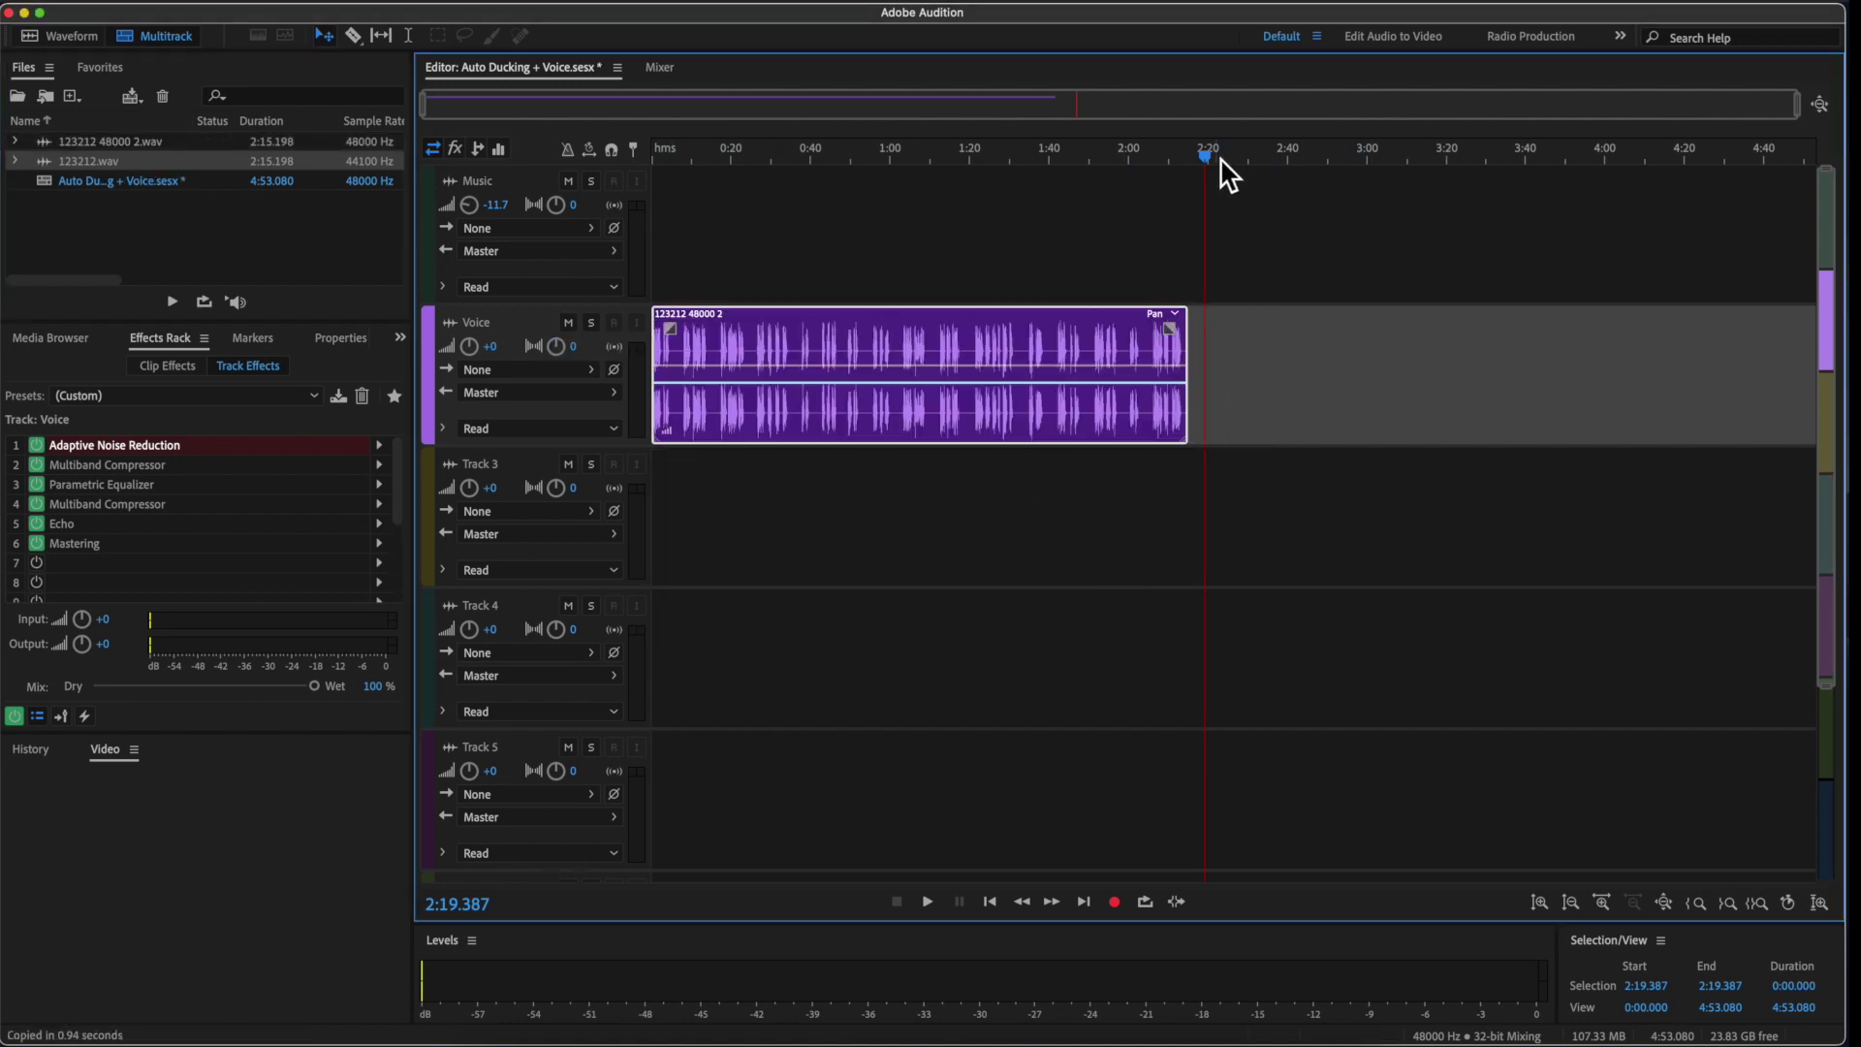
Play the processed voice clip from the start of the session and stop playback
key("Home")
key("space")
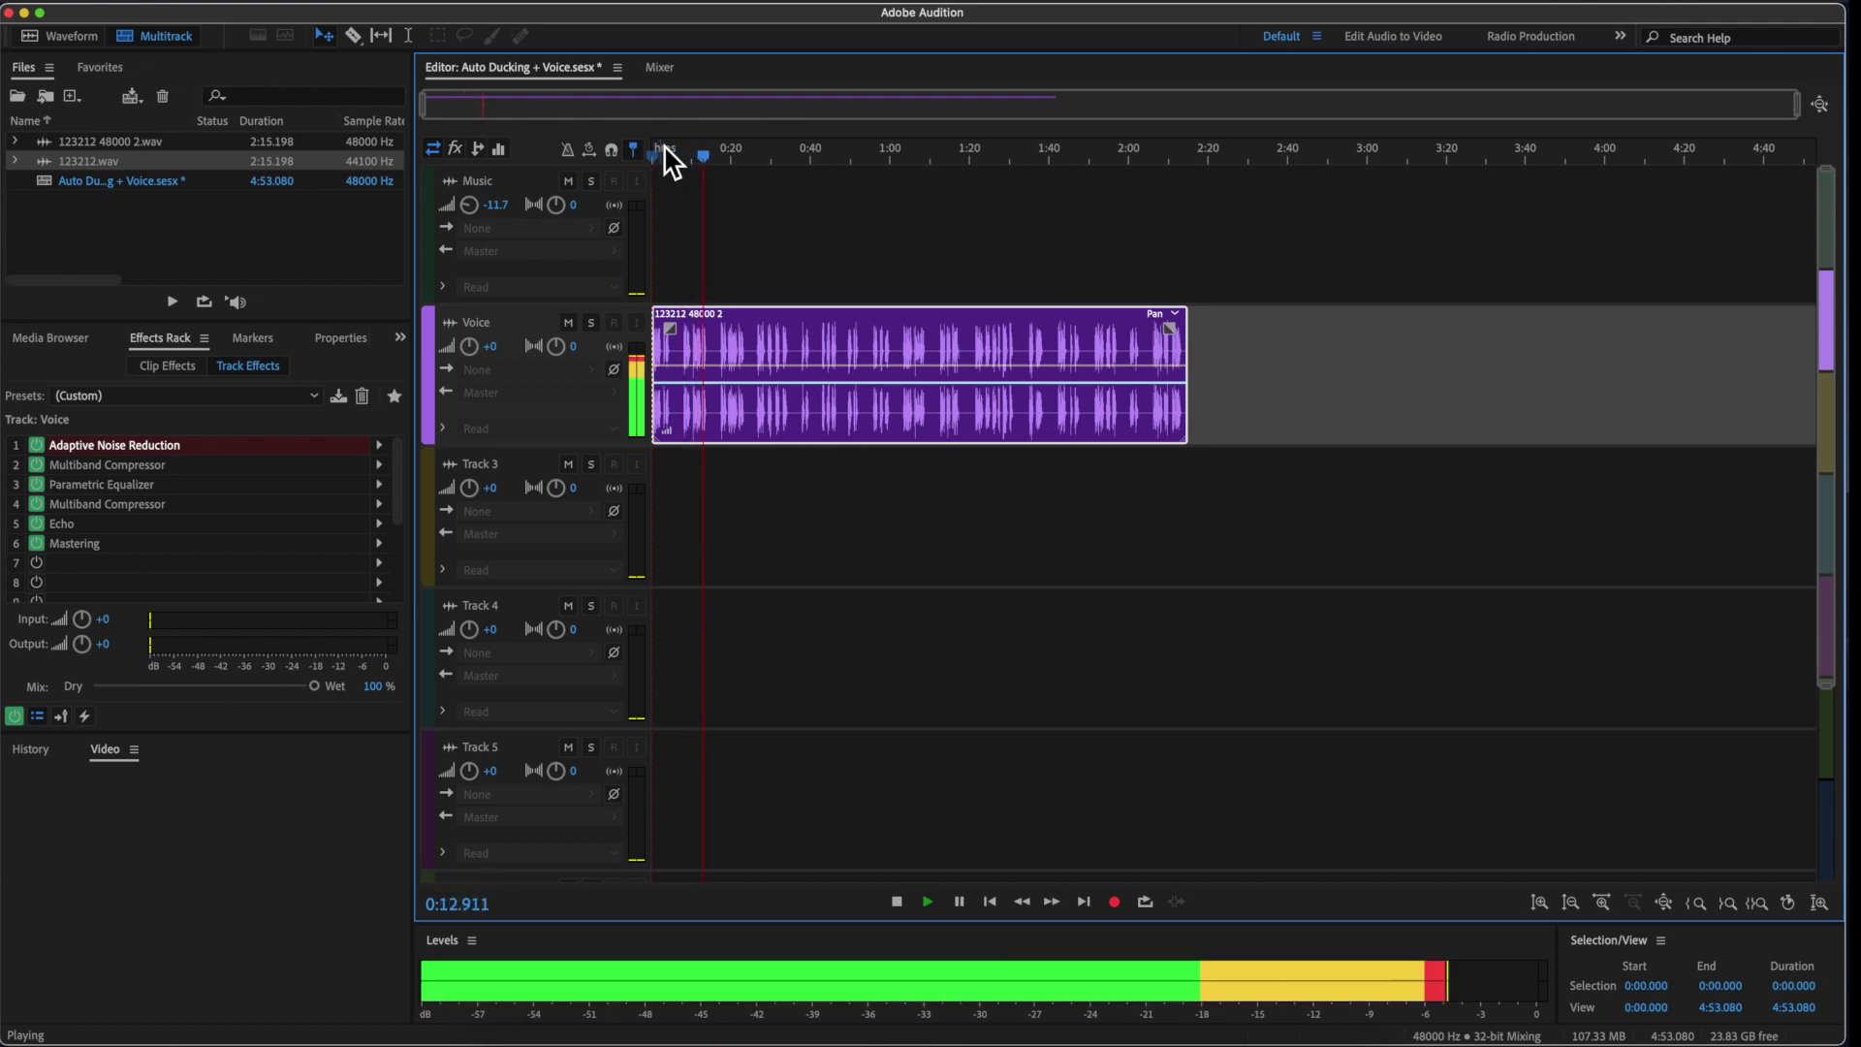
key("space")
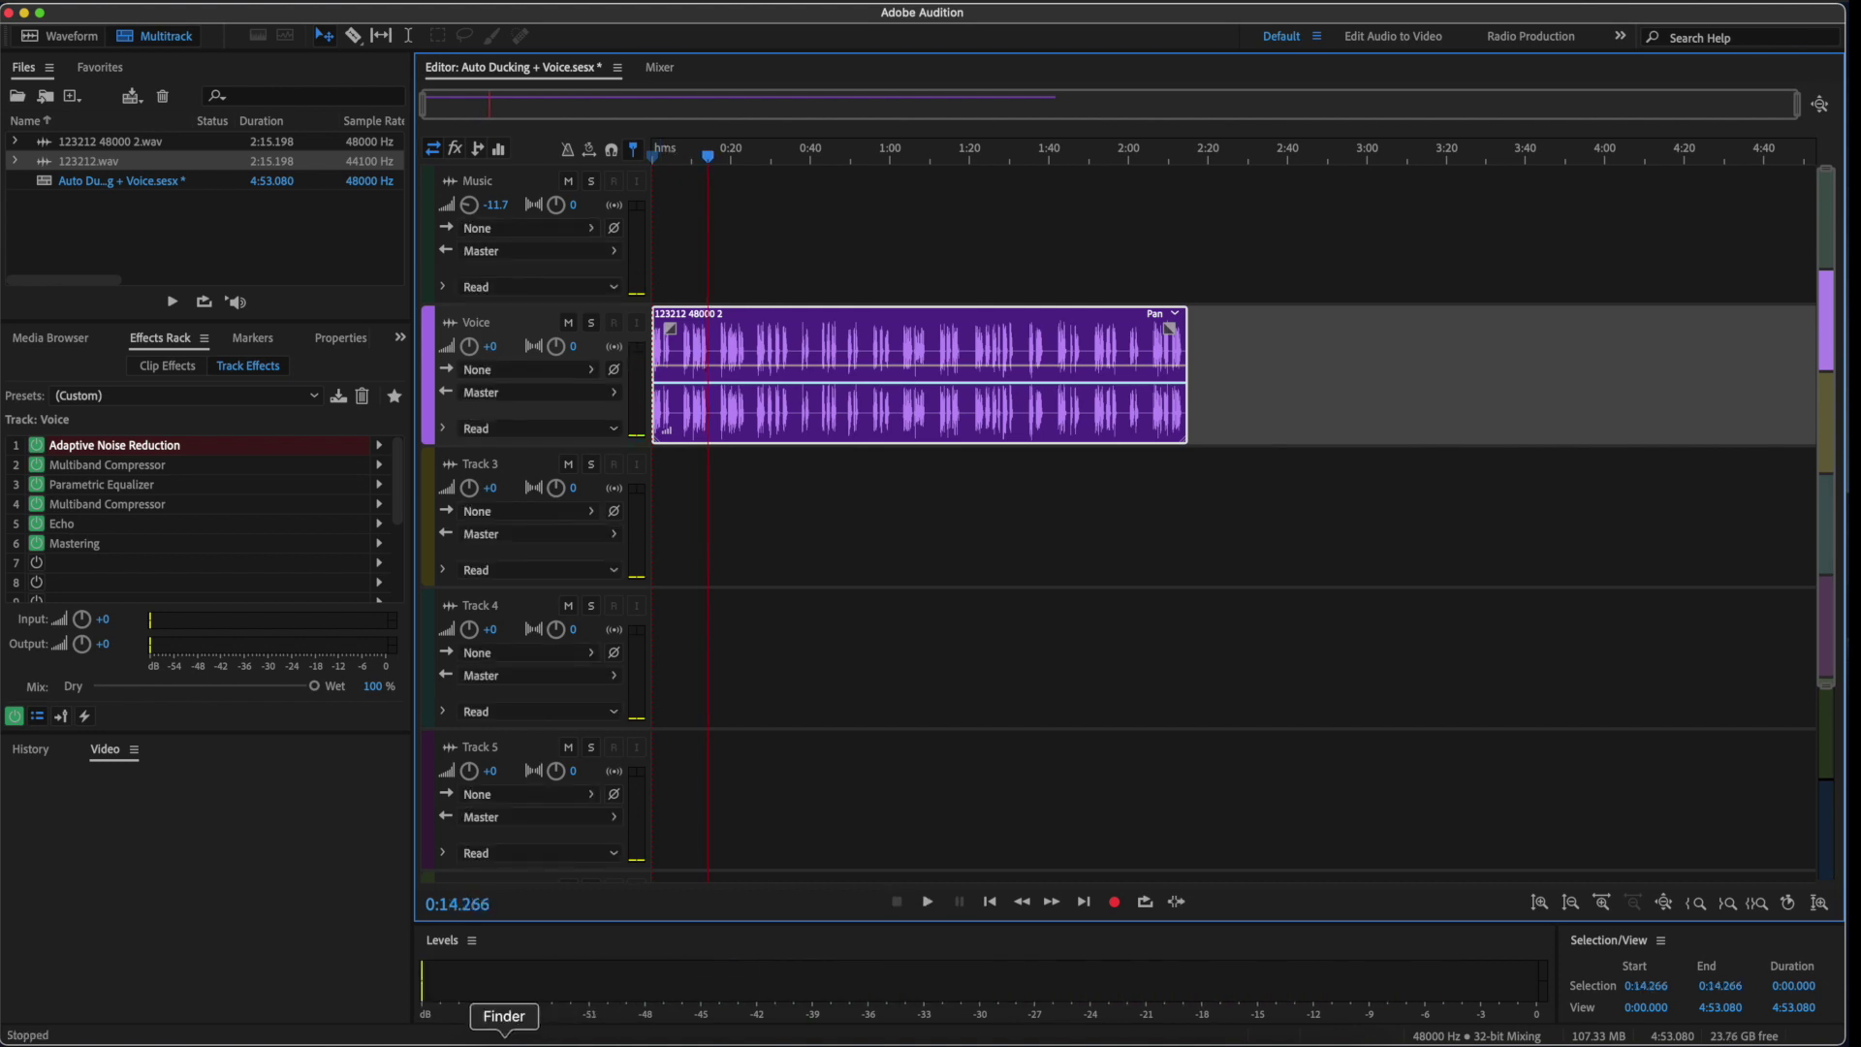
Insert the Echoes of Time MP3 from the English folder on the Music track, conformed, and shift the voice clip to start about 4 seconds in
left_click(504, 1040)
left_click_drag(713, 46, 1244, 264)
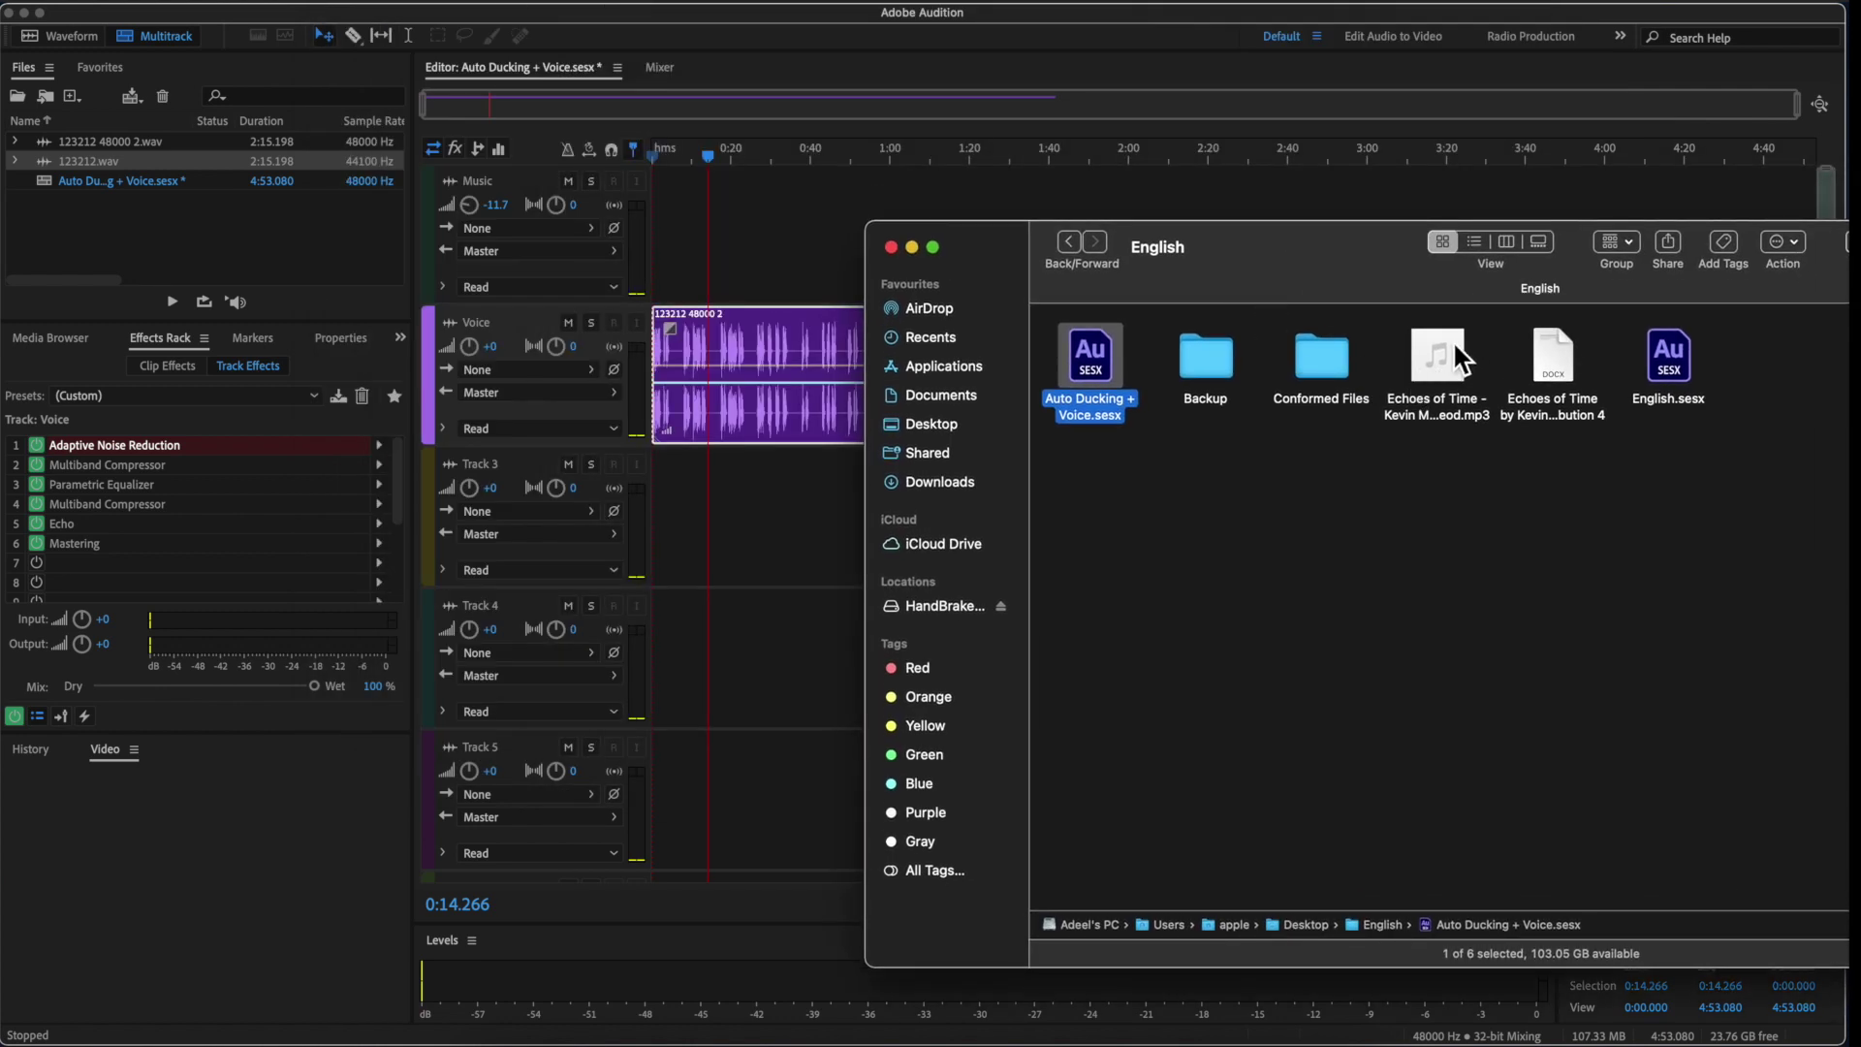
left_click_drag(1453, 340, 521, 203)
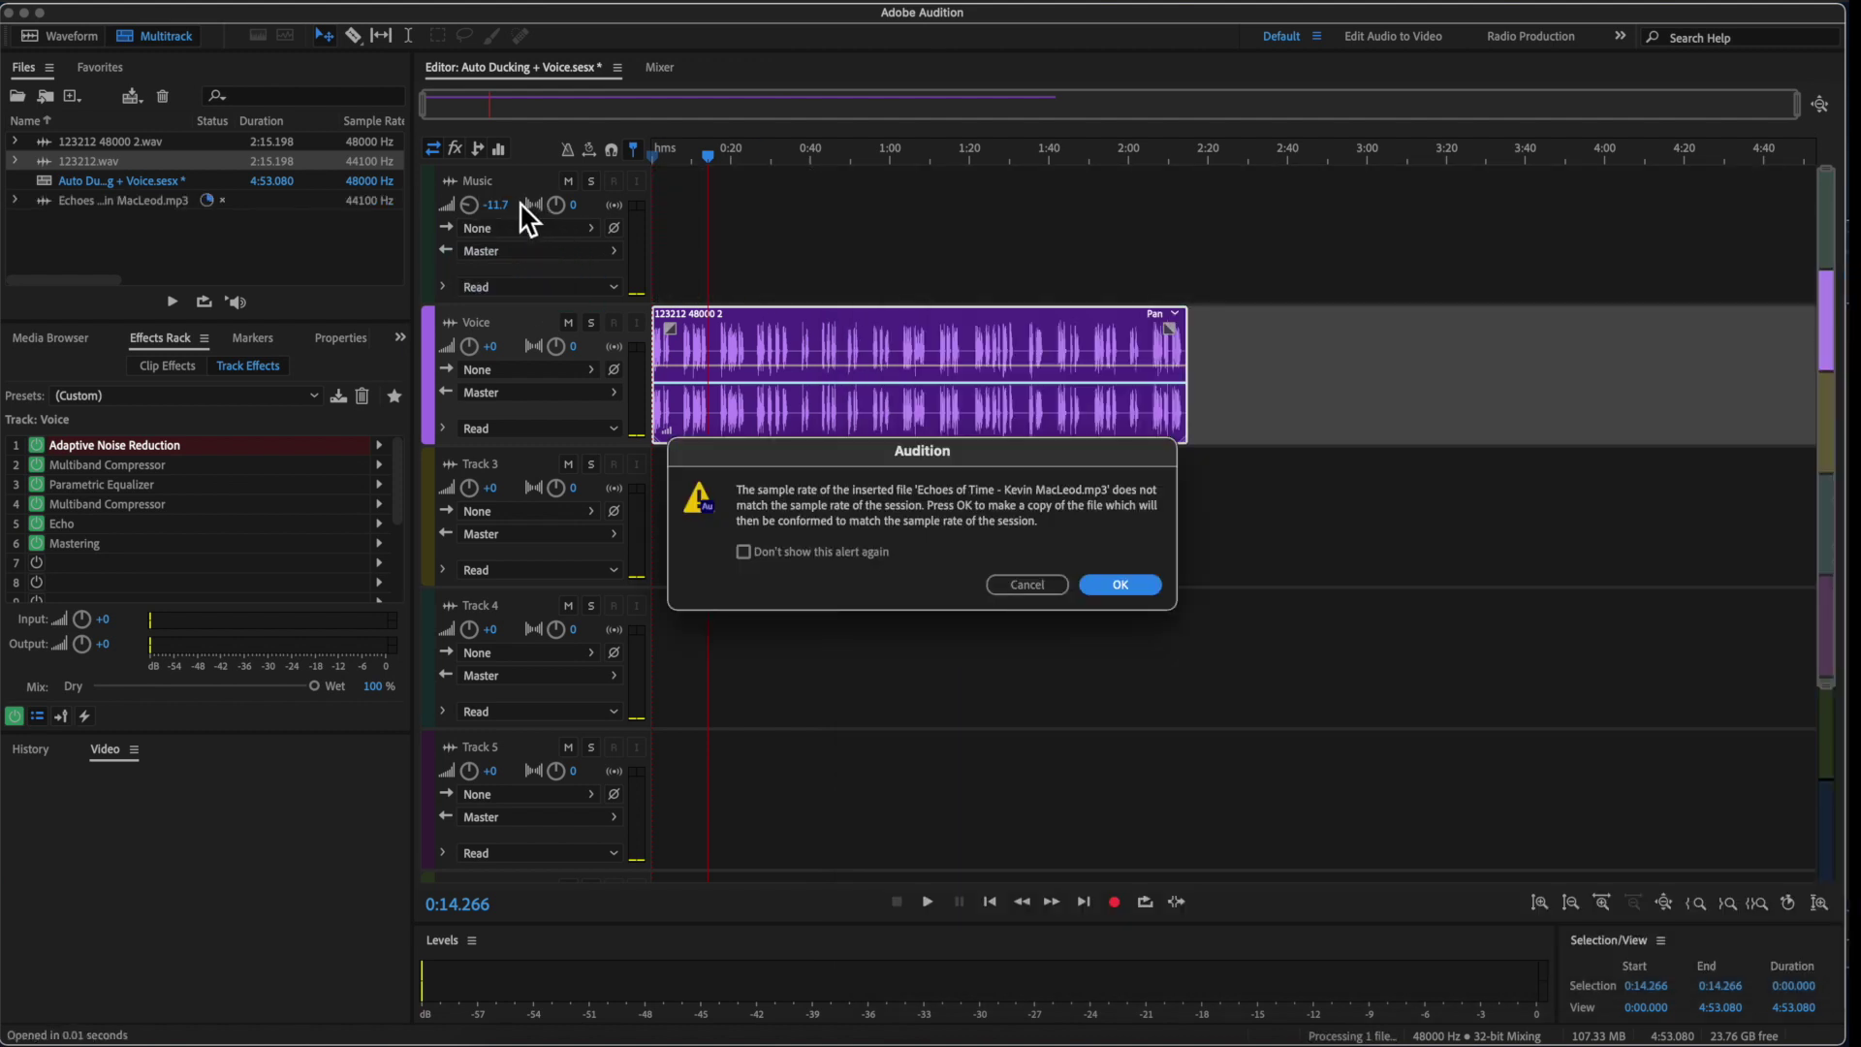
left_click(1130, 587)
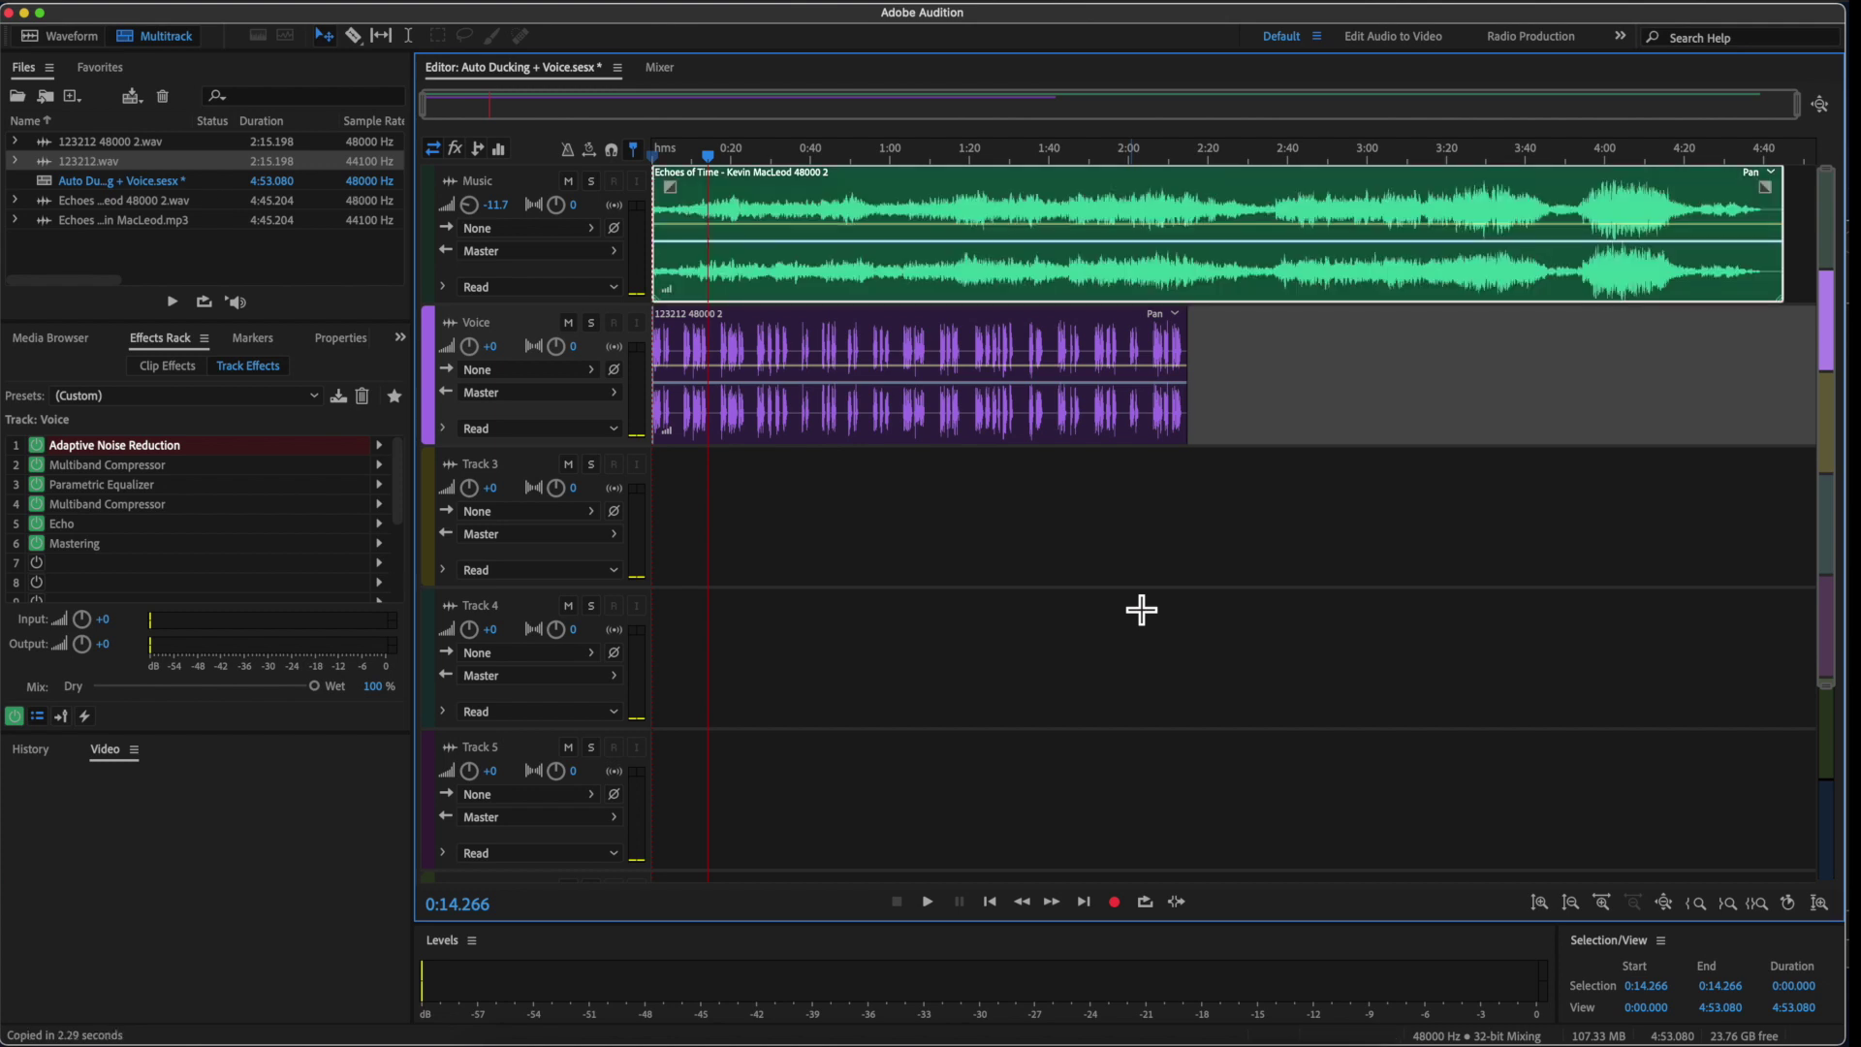
left_click_drag(753, 314, 772, 314)
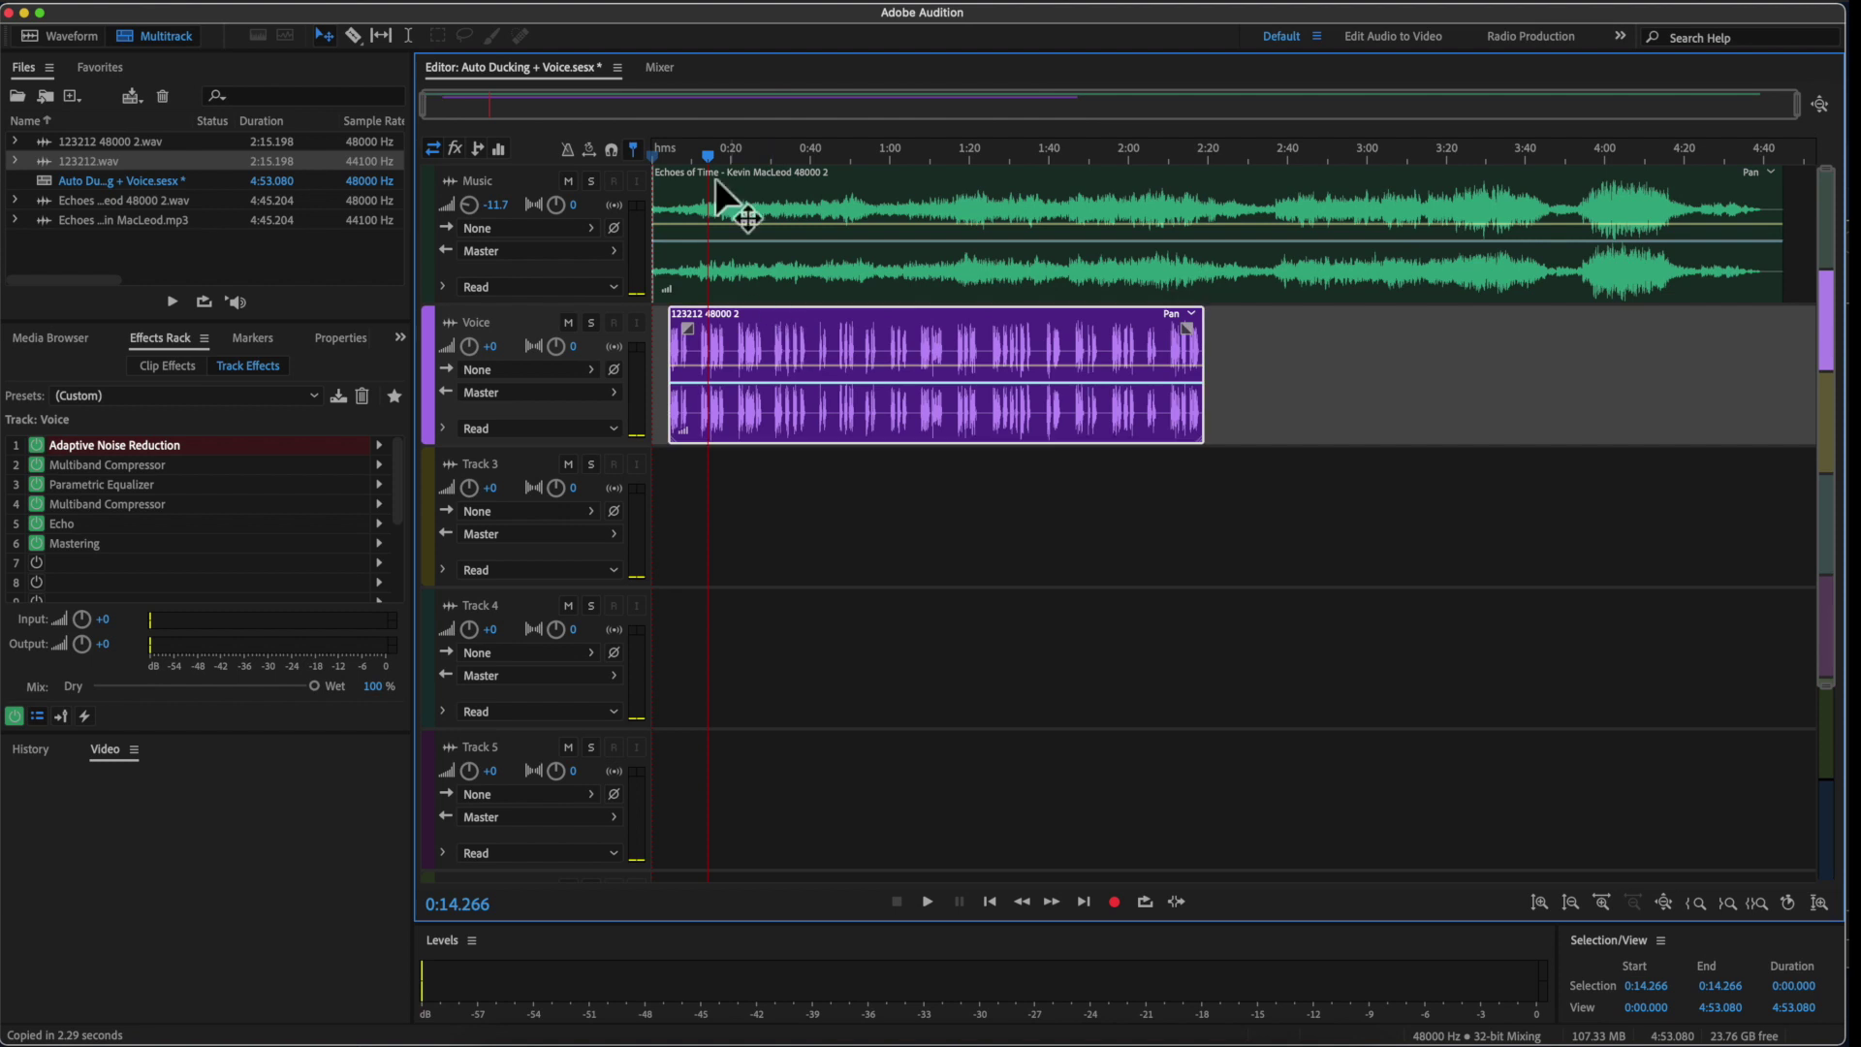
Play the combined music and voice from the session start to check how the music ducks under the voice
key("Home")
scroll(673, 149, "up", 4)
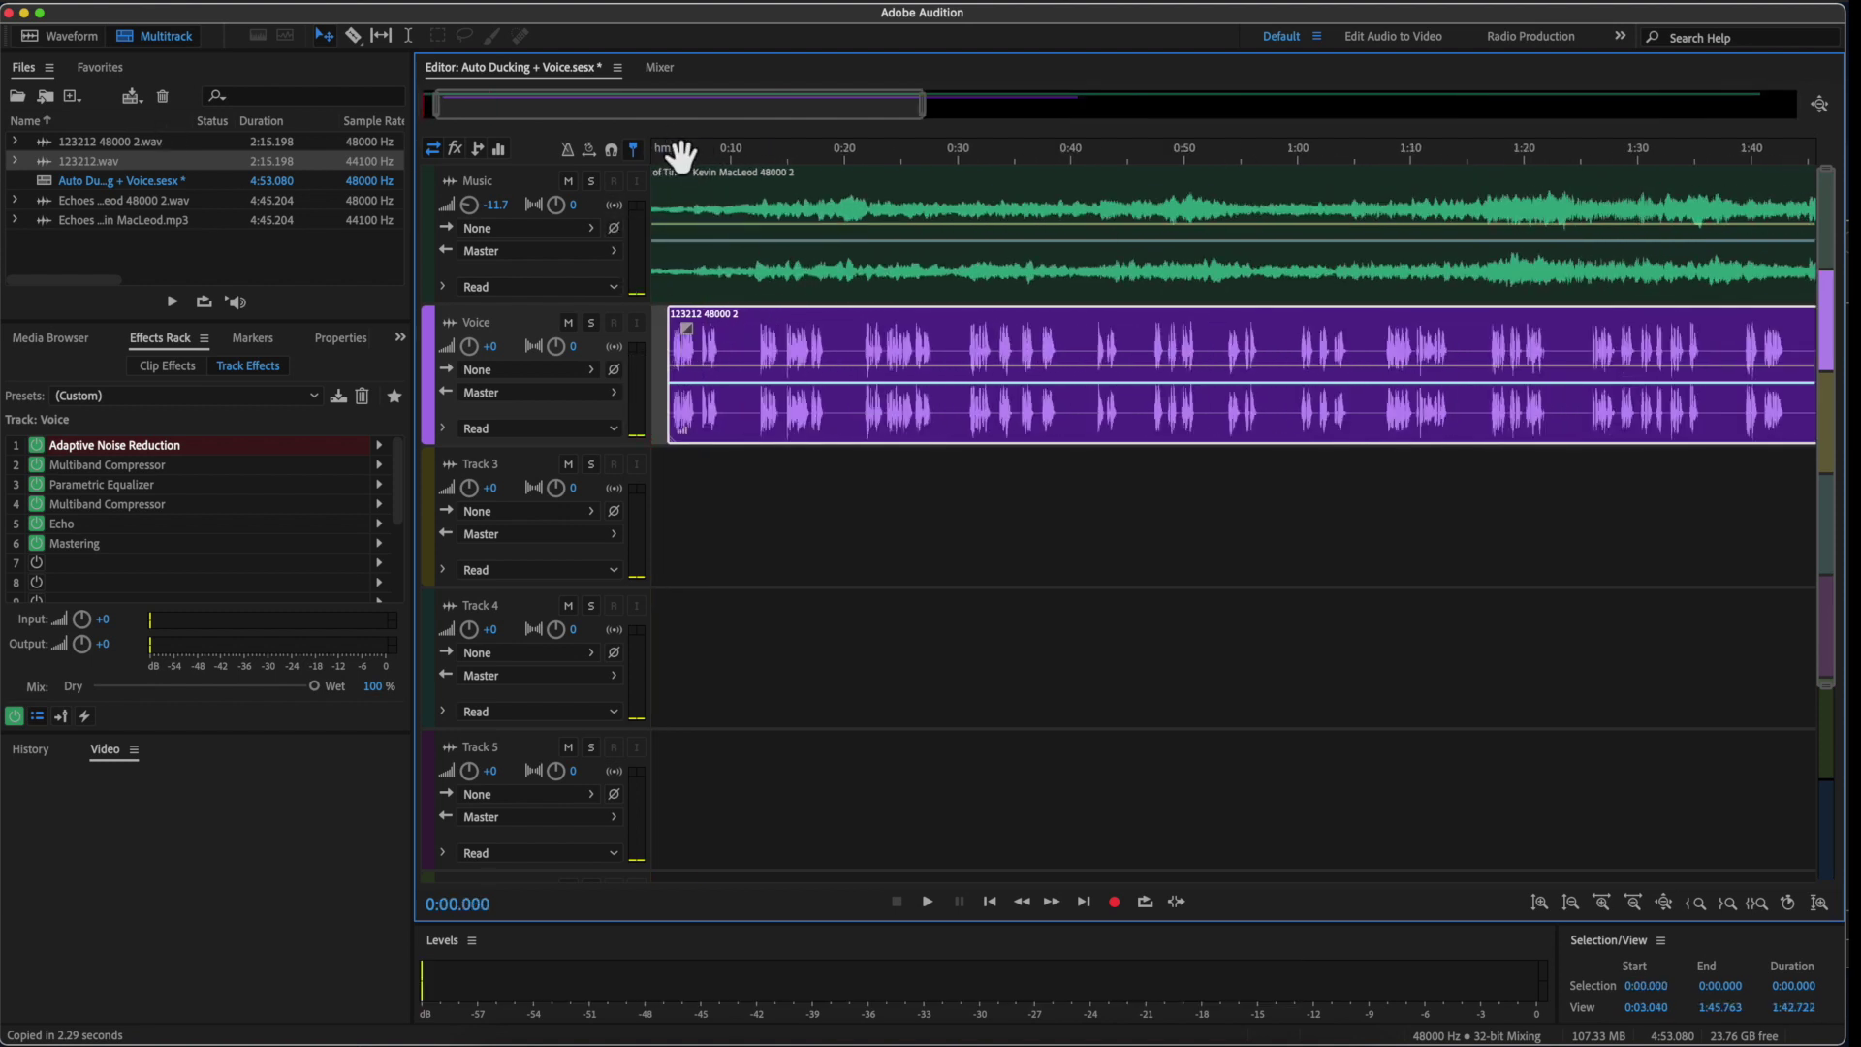
left_click_drag(705, 118, 549, 124)
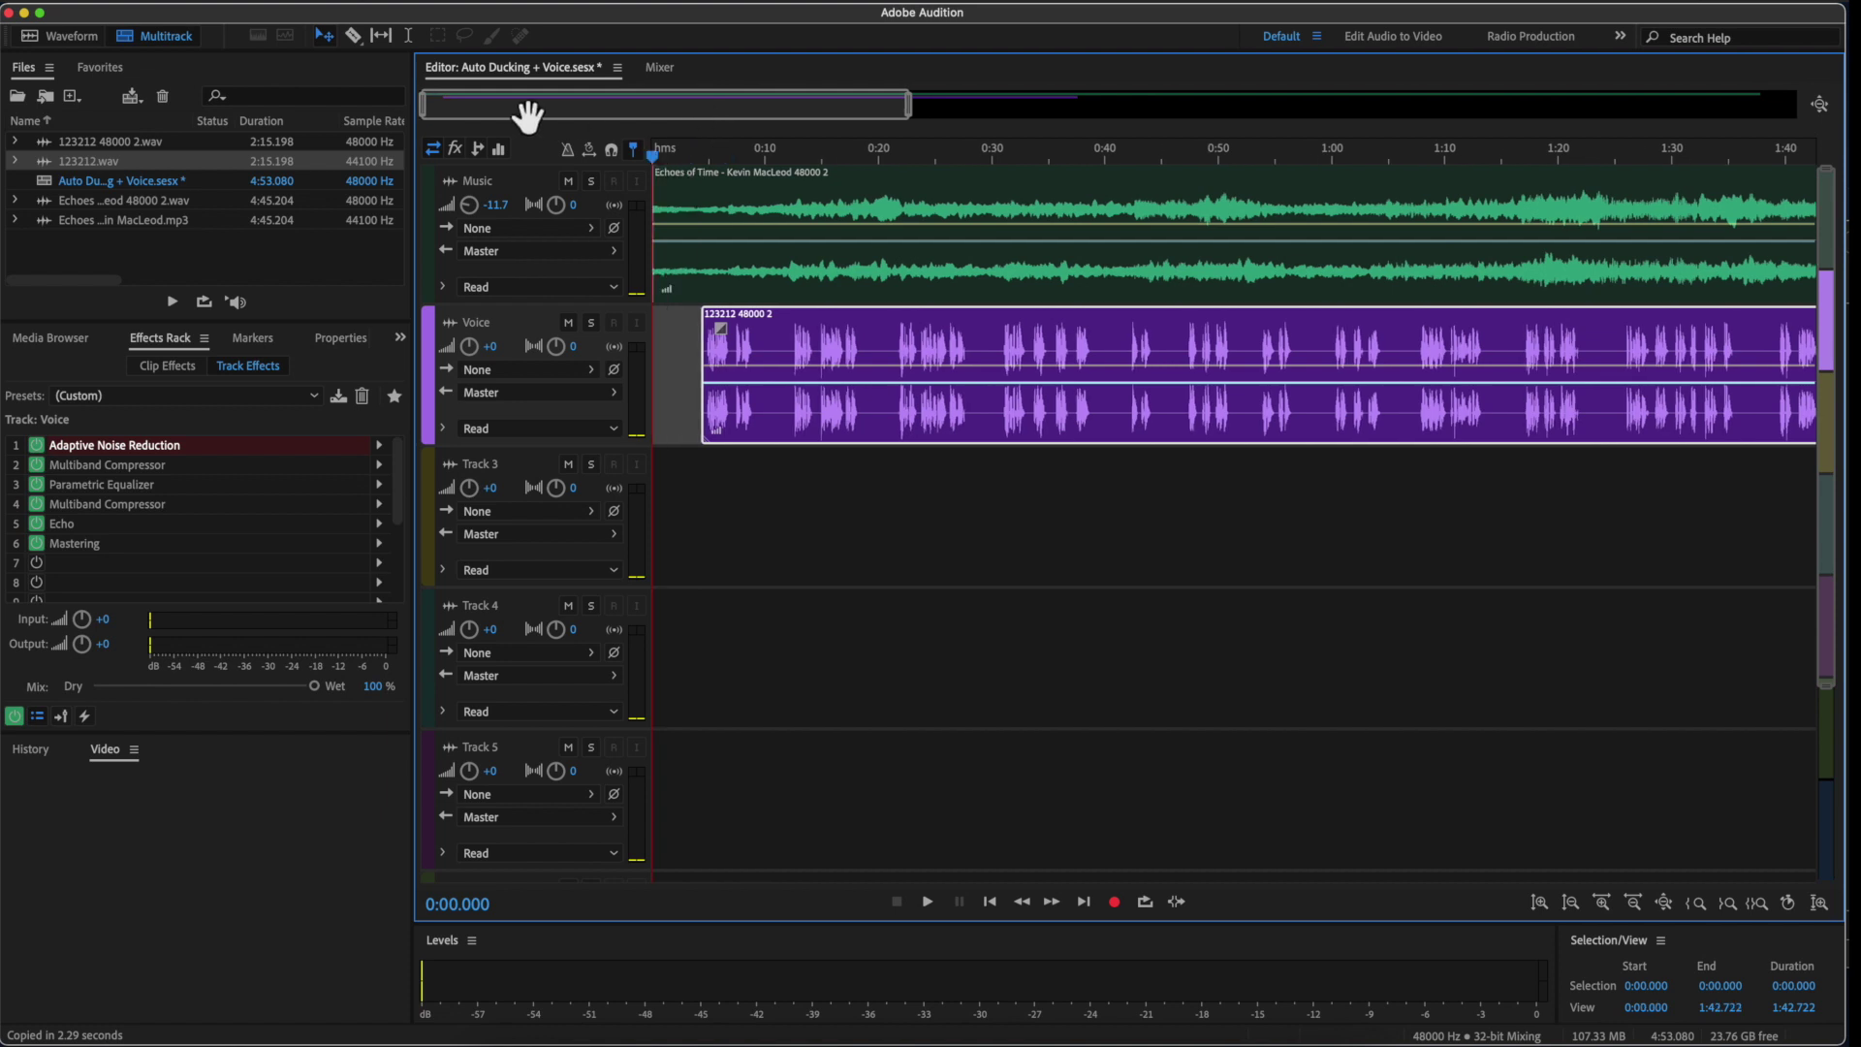
key("space")
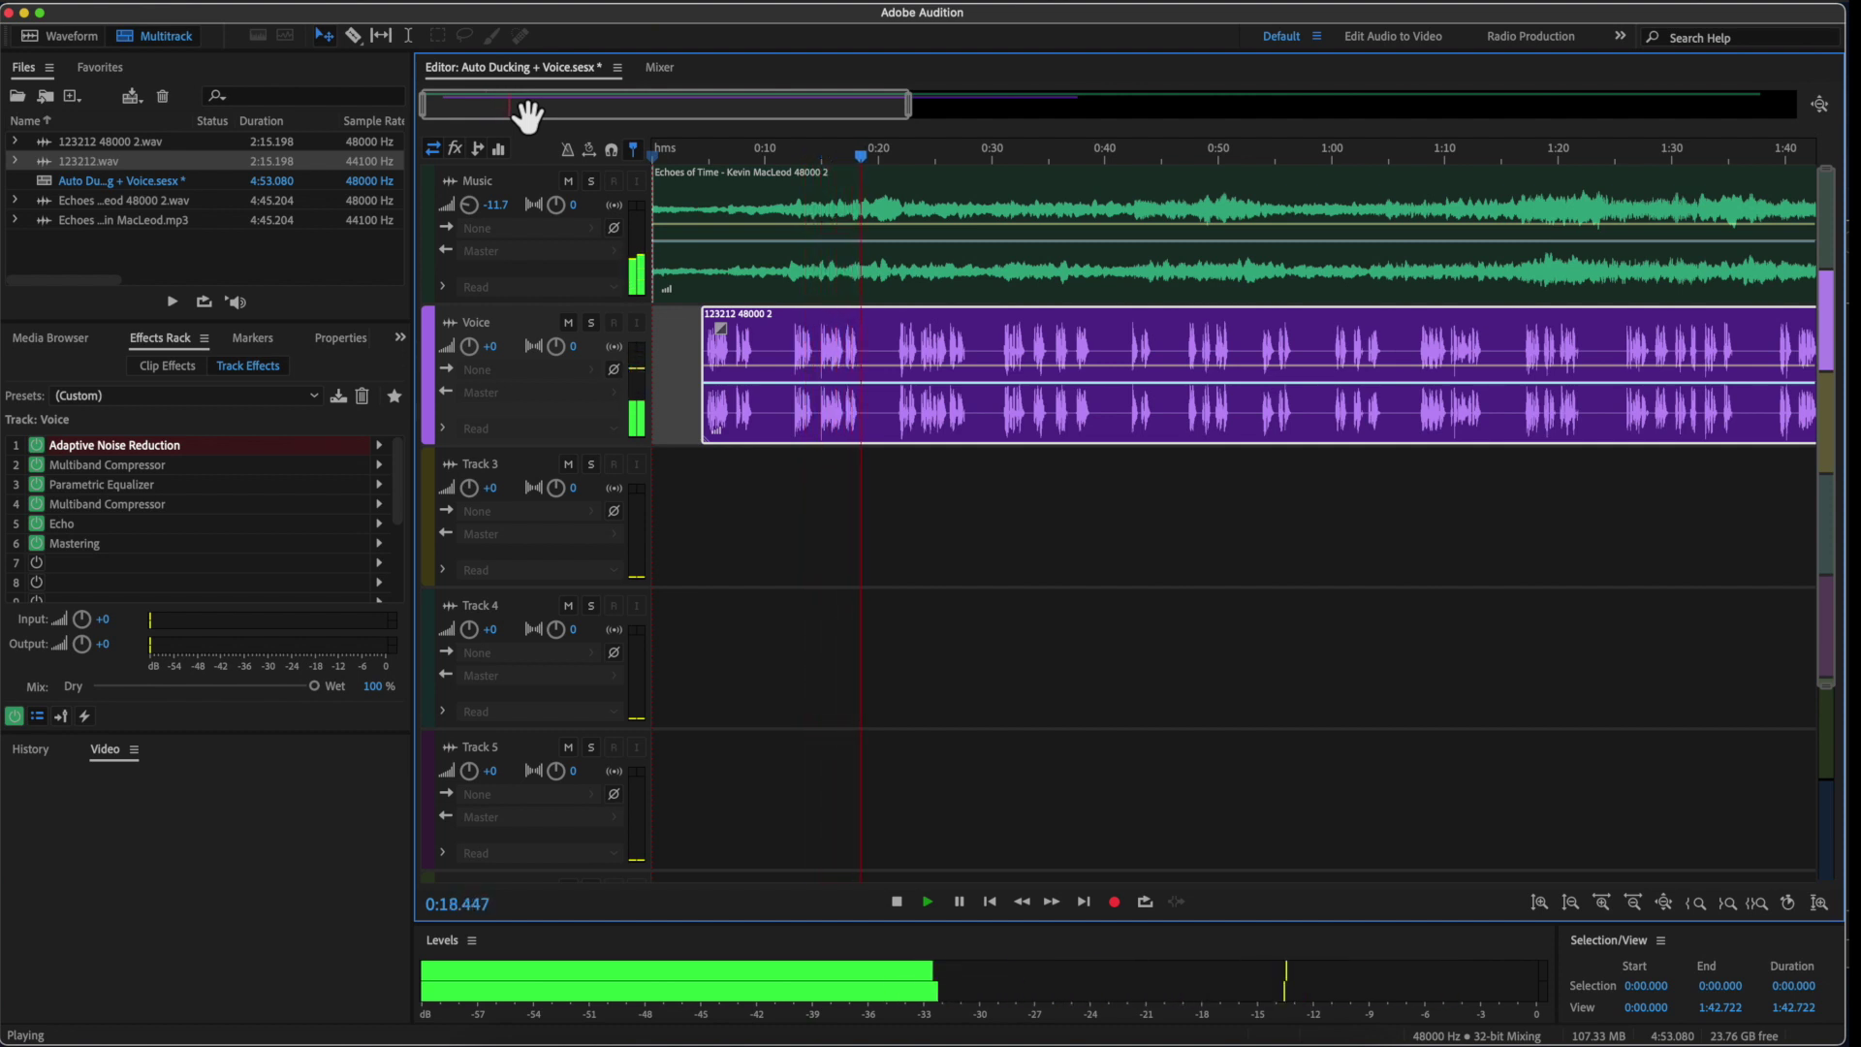
scroll(529, 114, "down", 1)
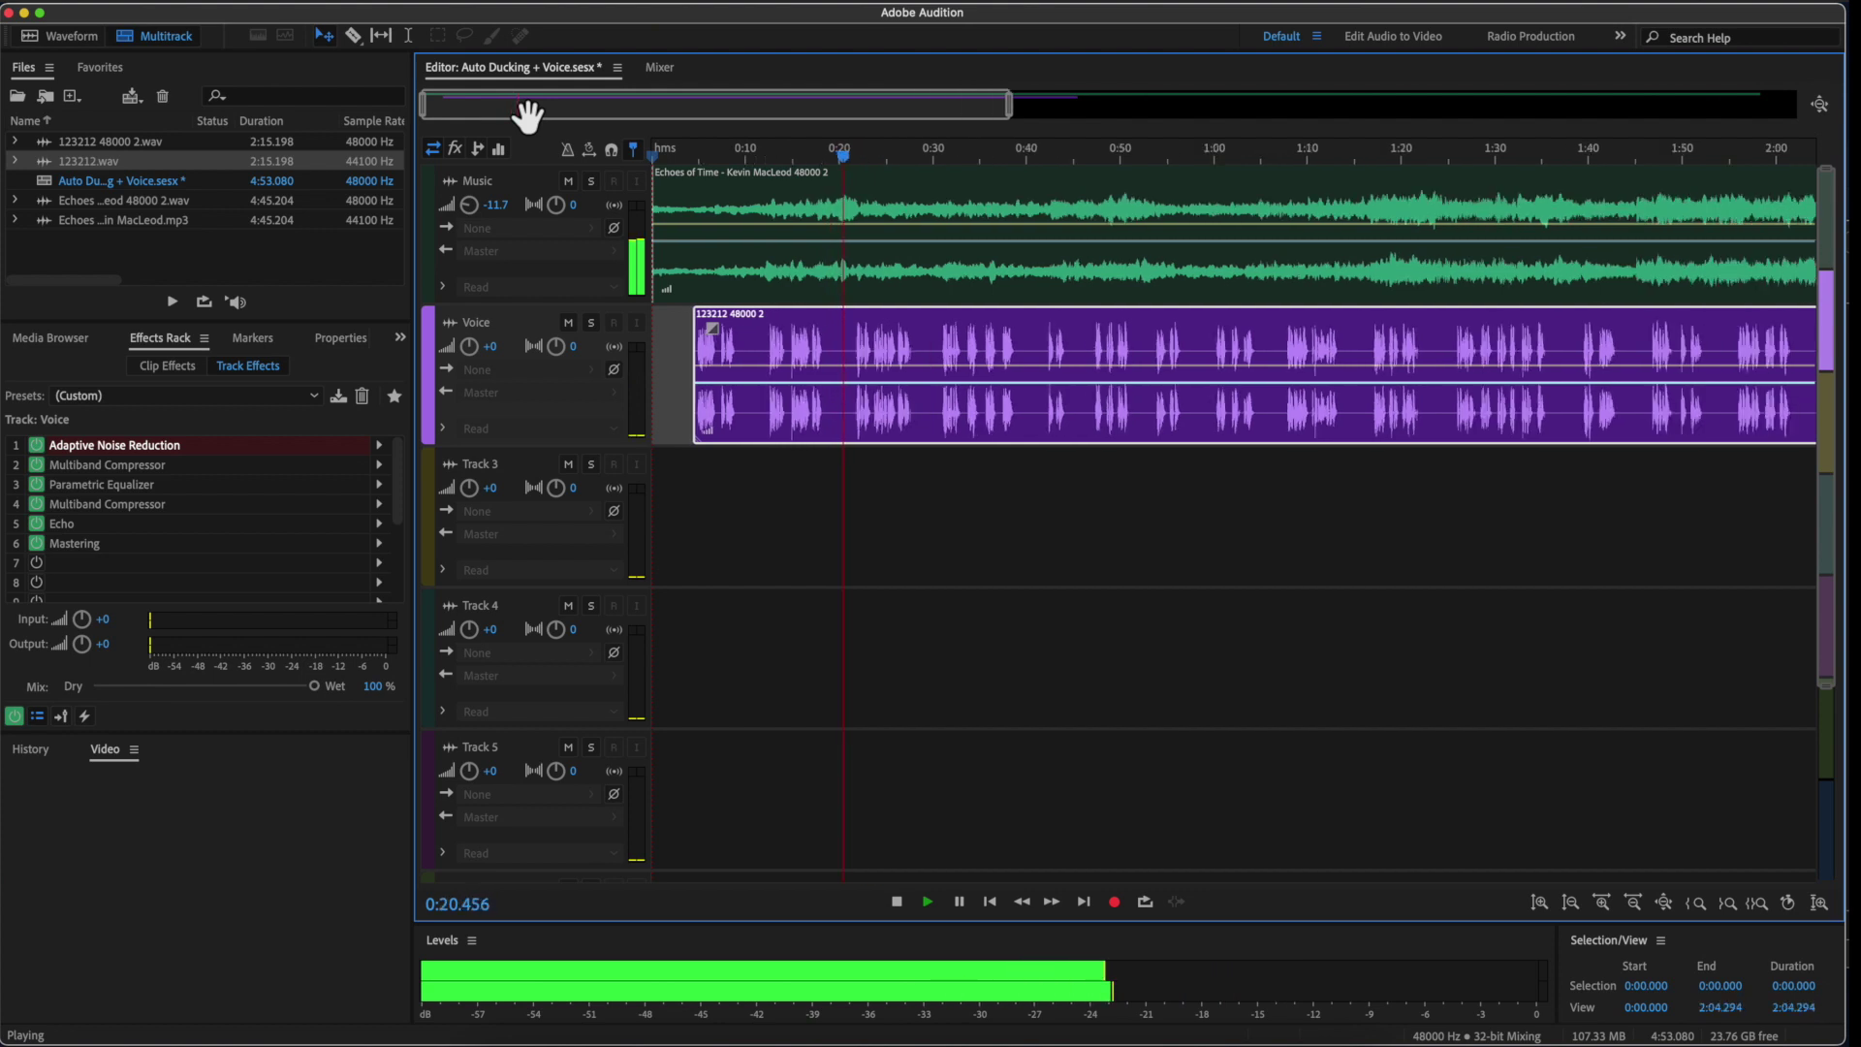
scroll(528, 114, "down", 1)
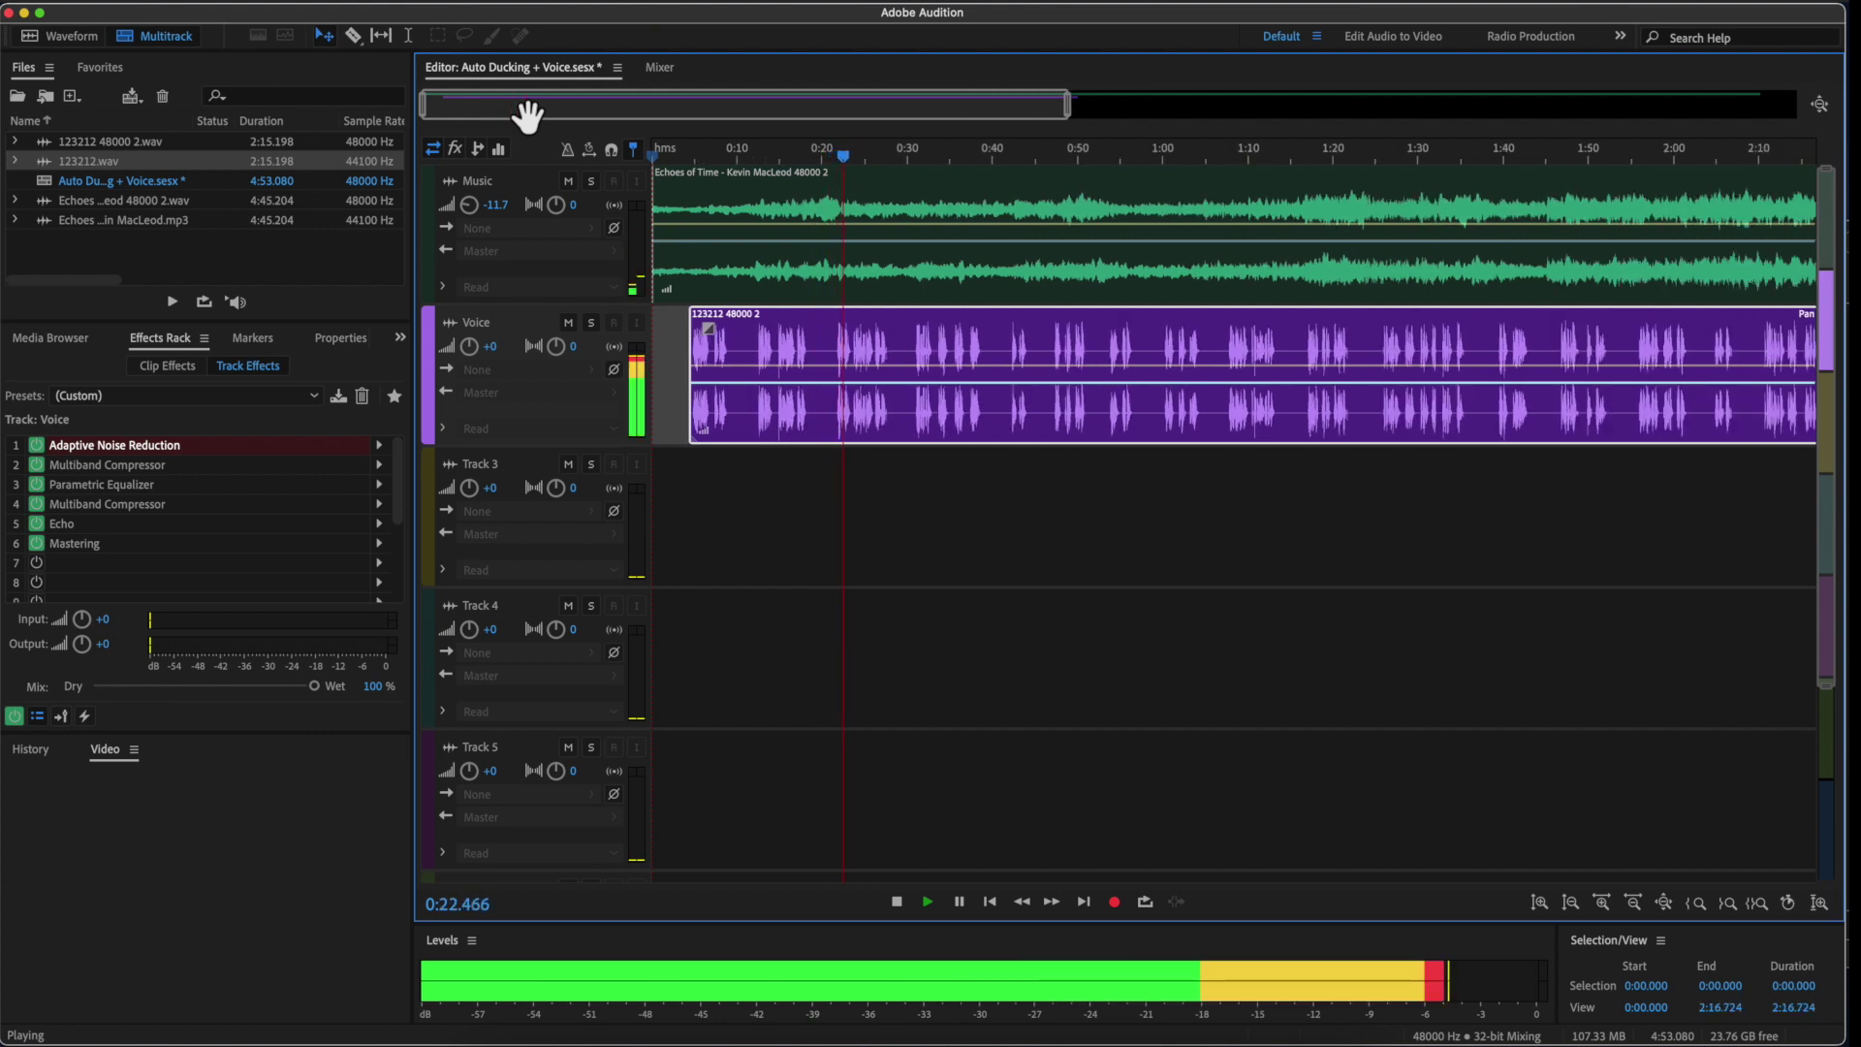
scroll(528, 115, "down", 2)
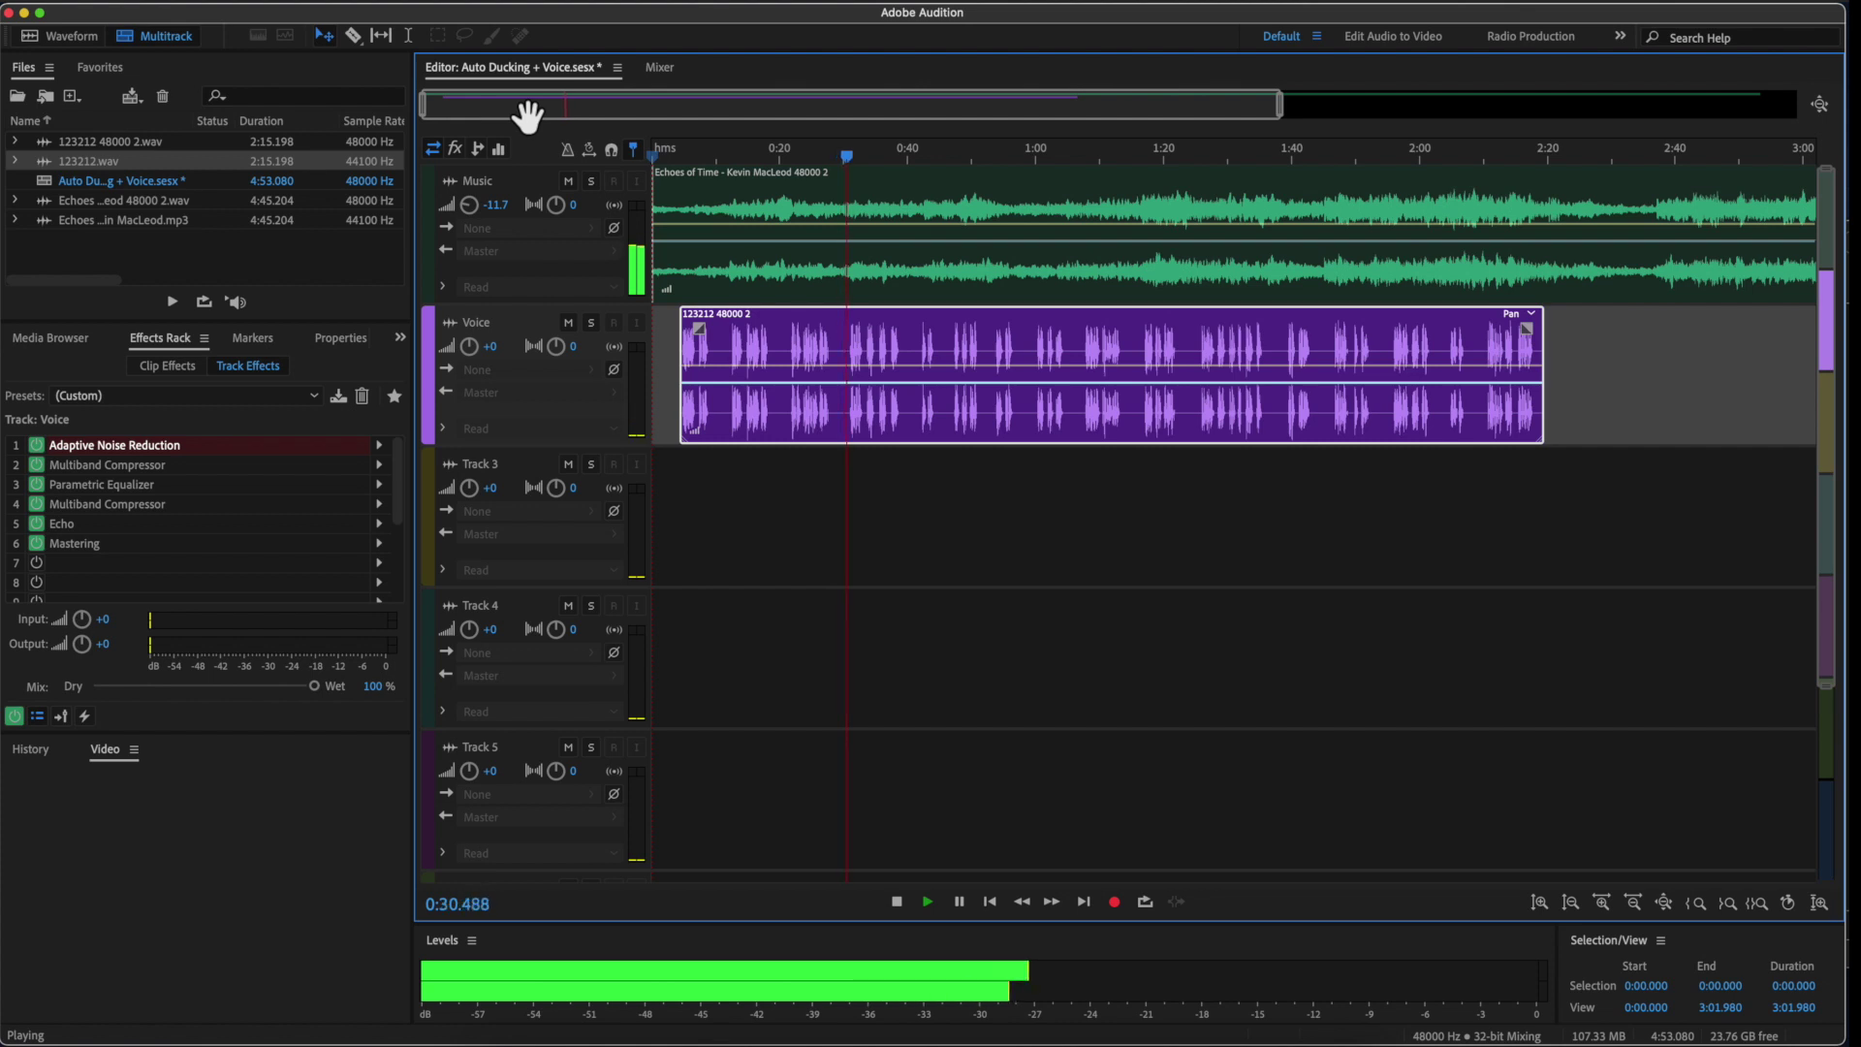
key("space")
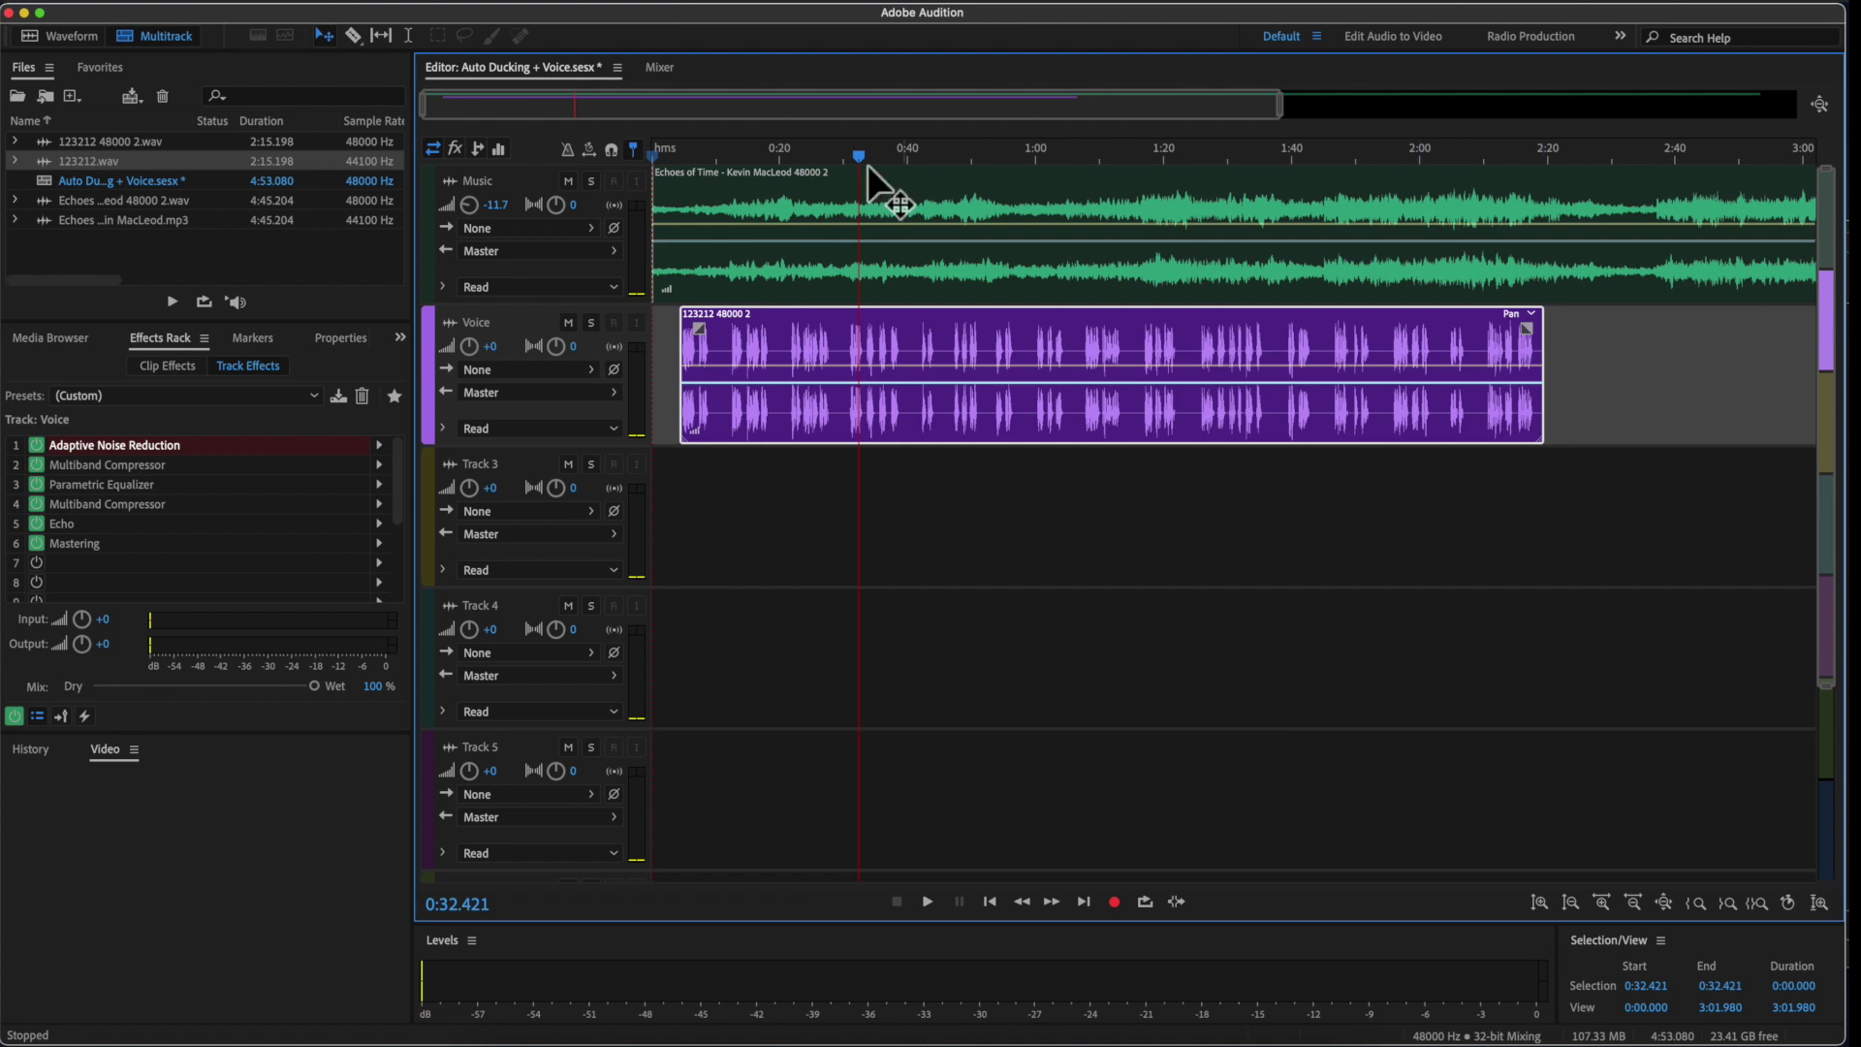
Split the music clip at about 2:21, just past the voice clip's end, and delete the remainder
left_click_drag(859, 169, 1413, 180)
right_click(1421, 184)
left_click(1473, 387)
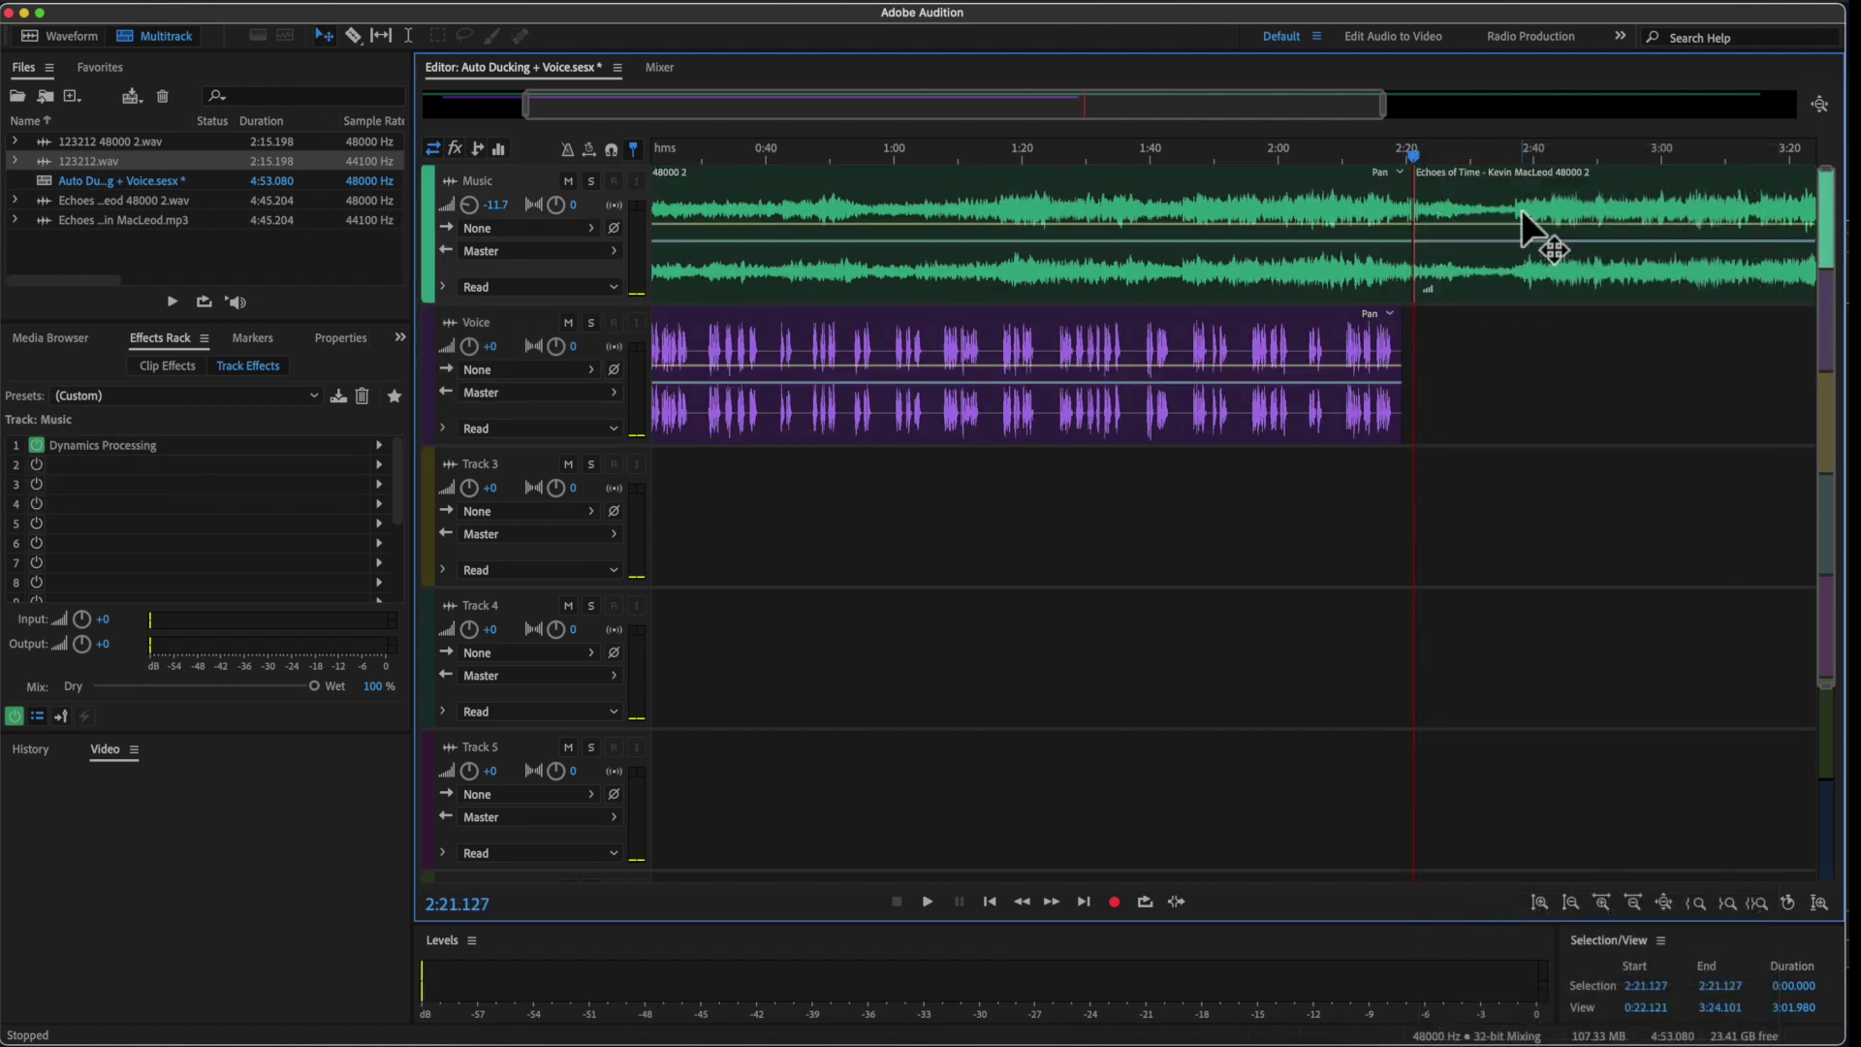
key("Delete")
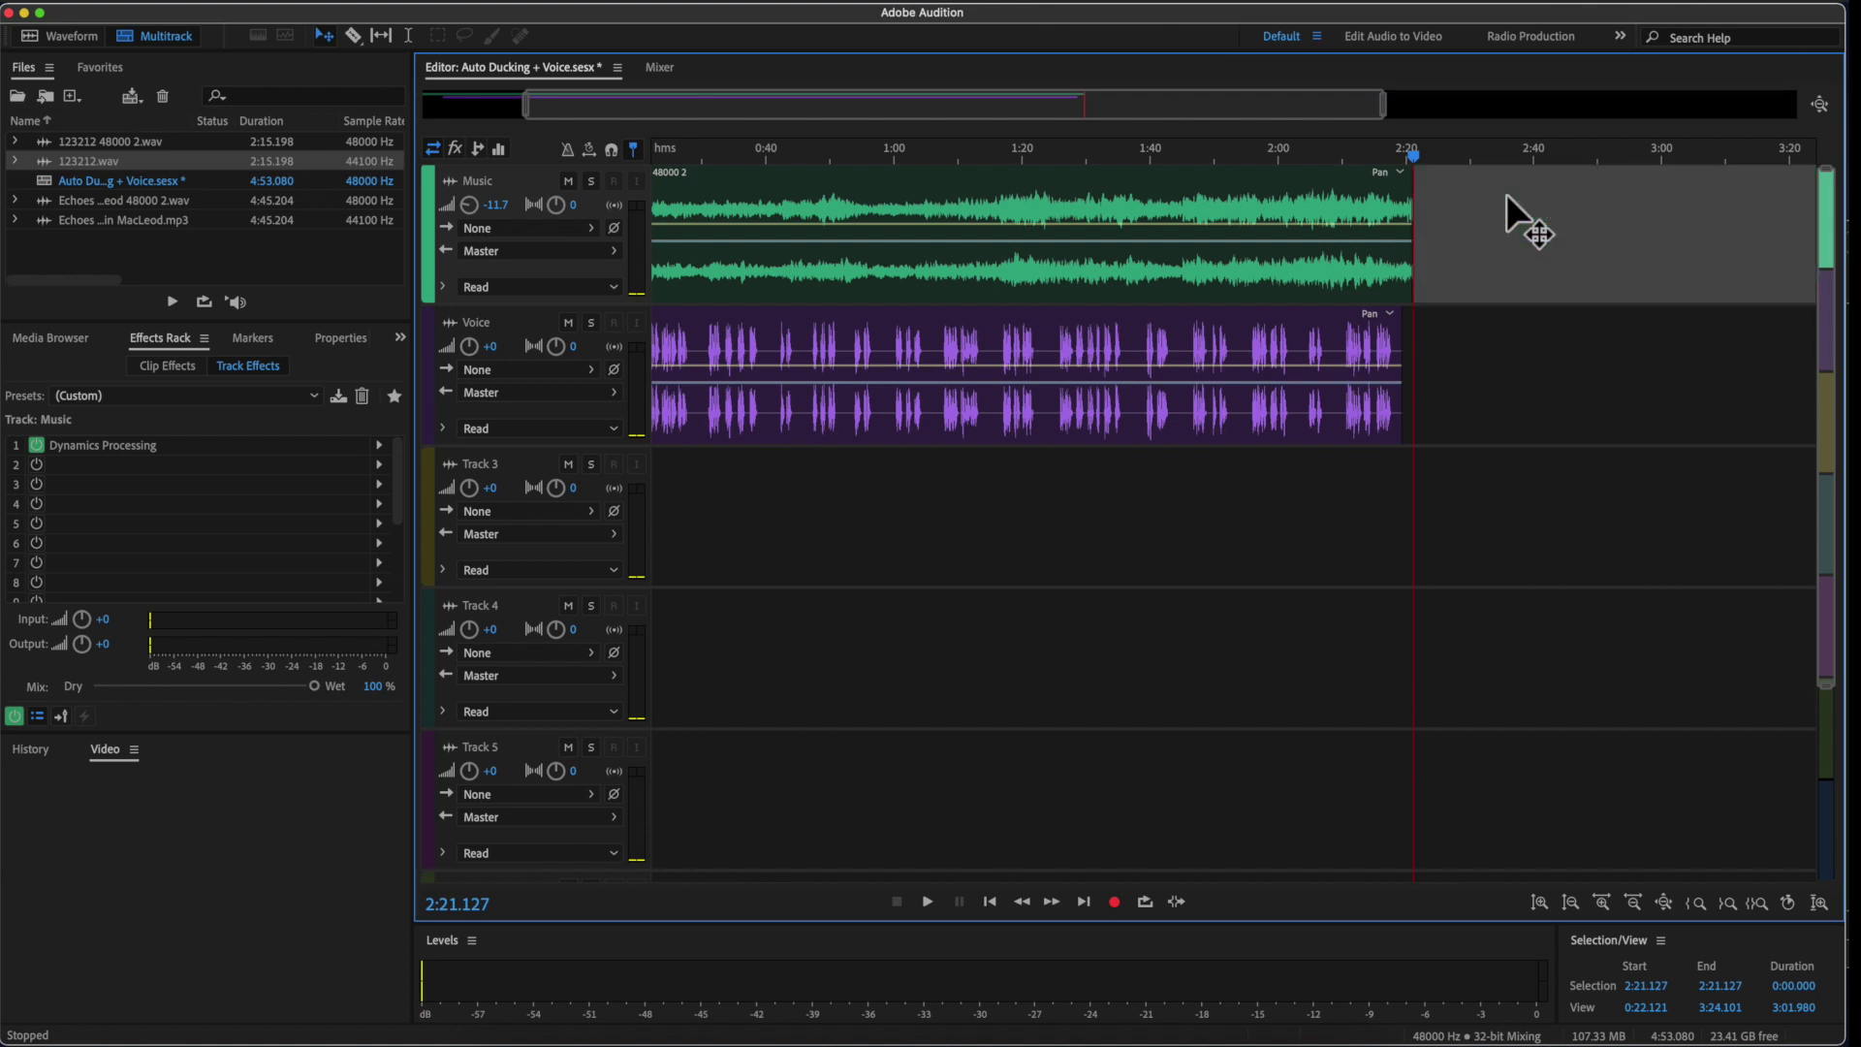
scroll(1526, 221, "left", 5)
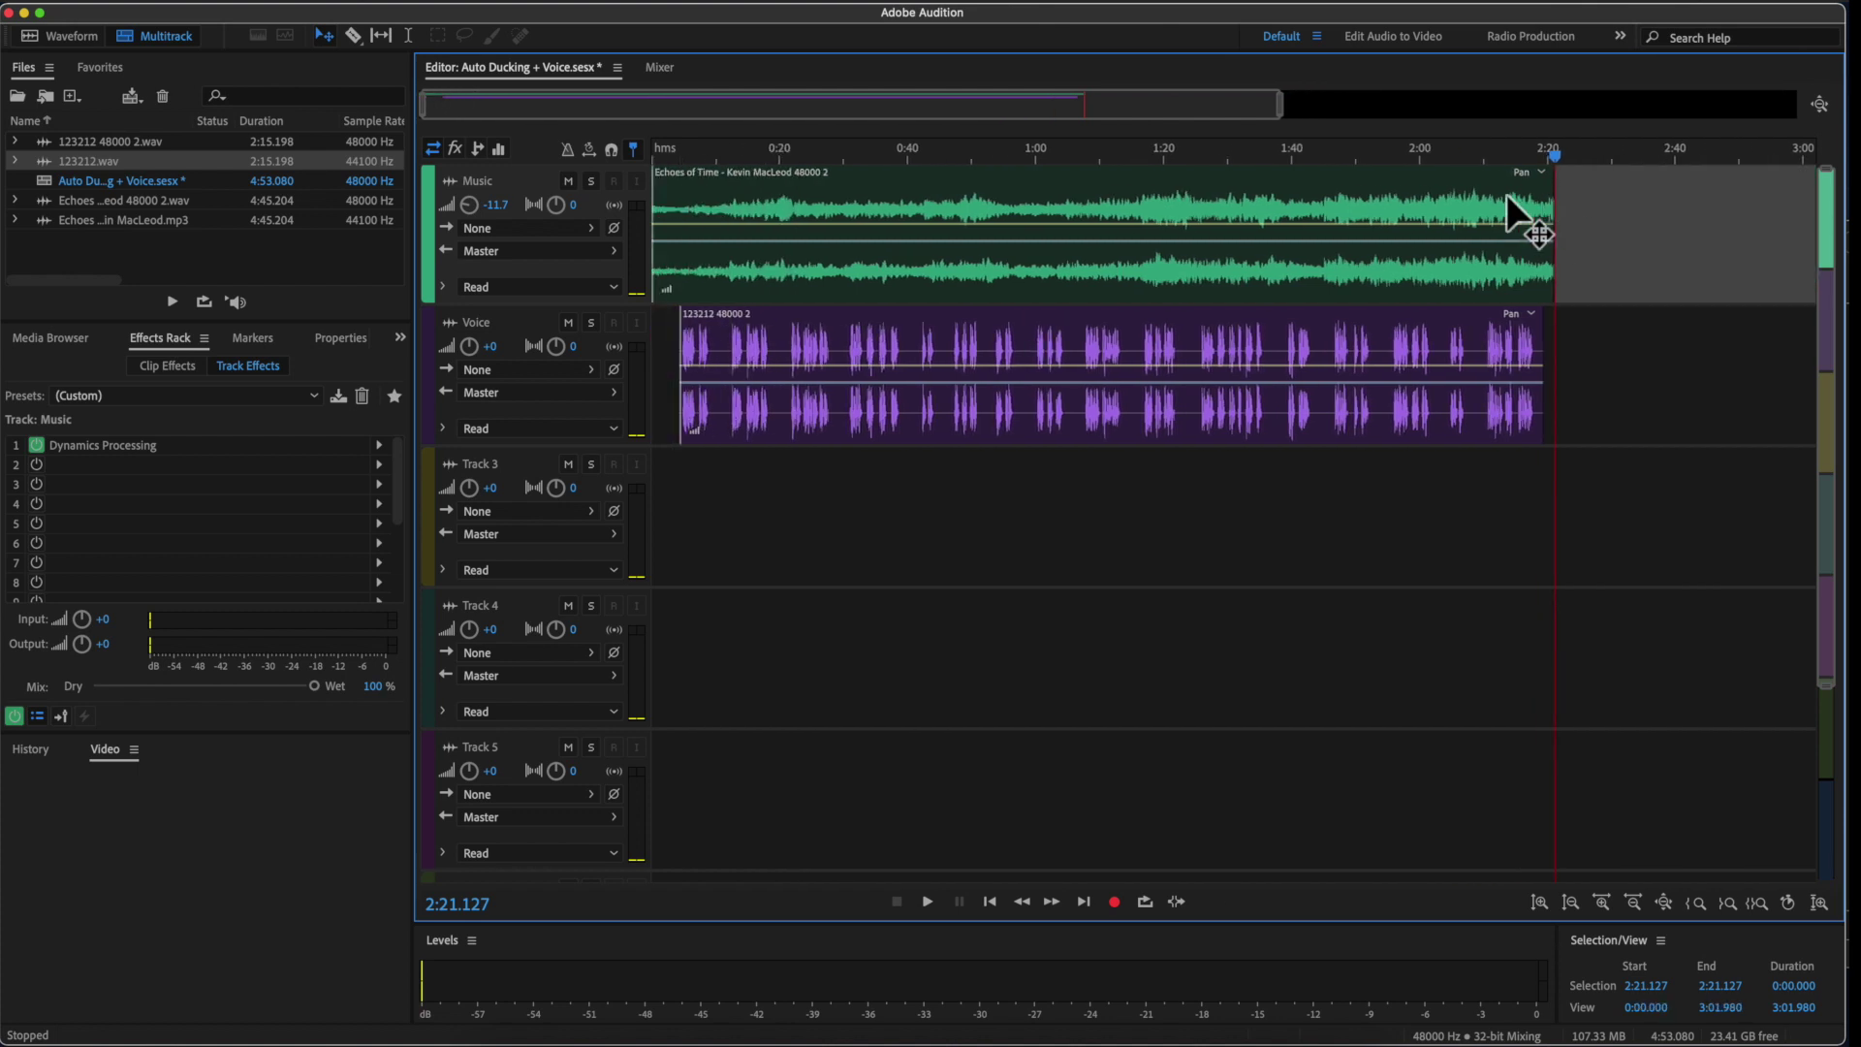
Select both clips and mix down the entire session to a new file
key("super+a")
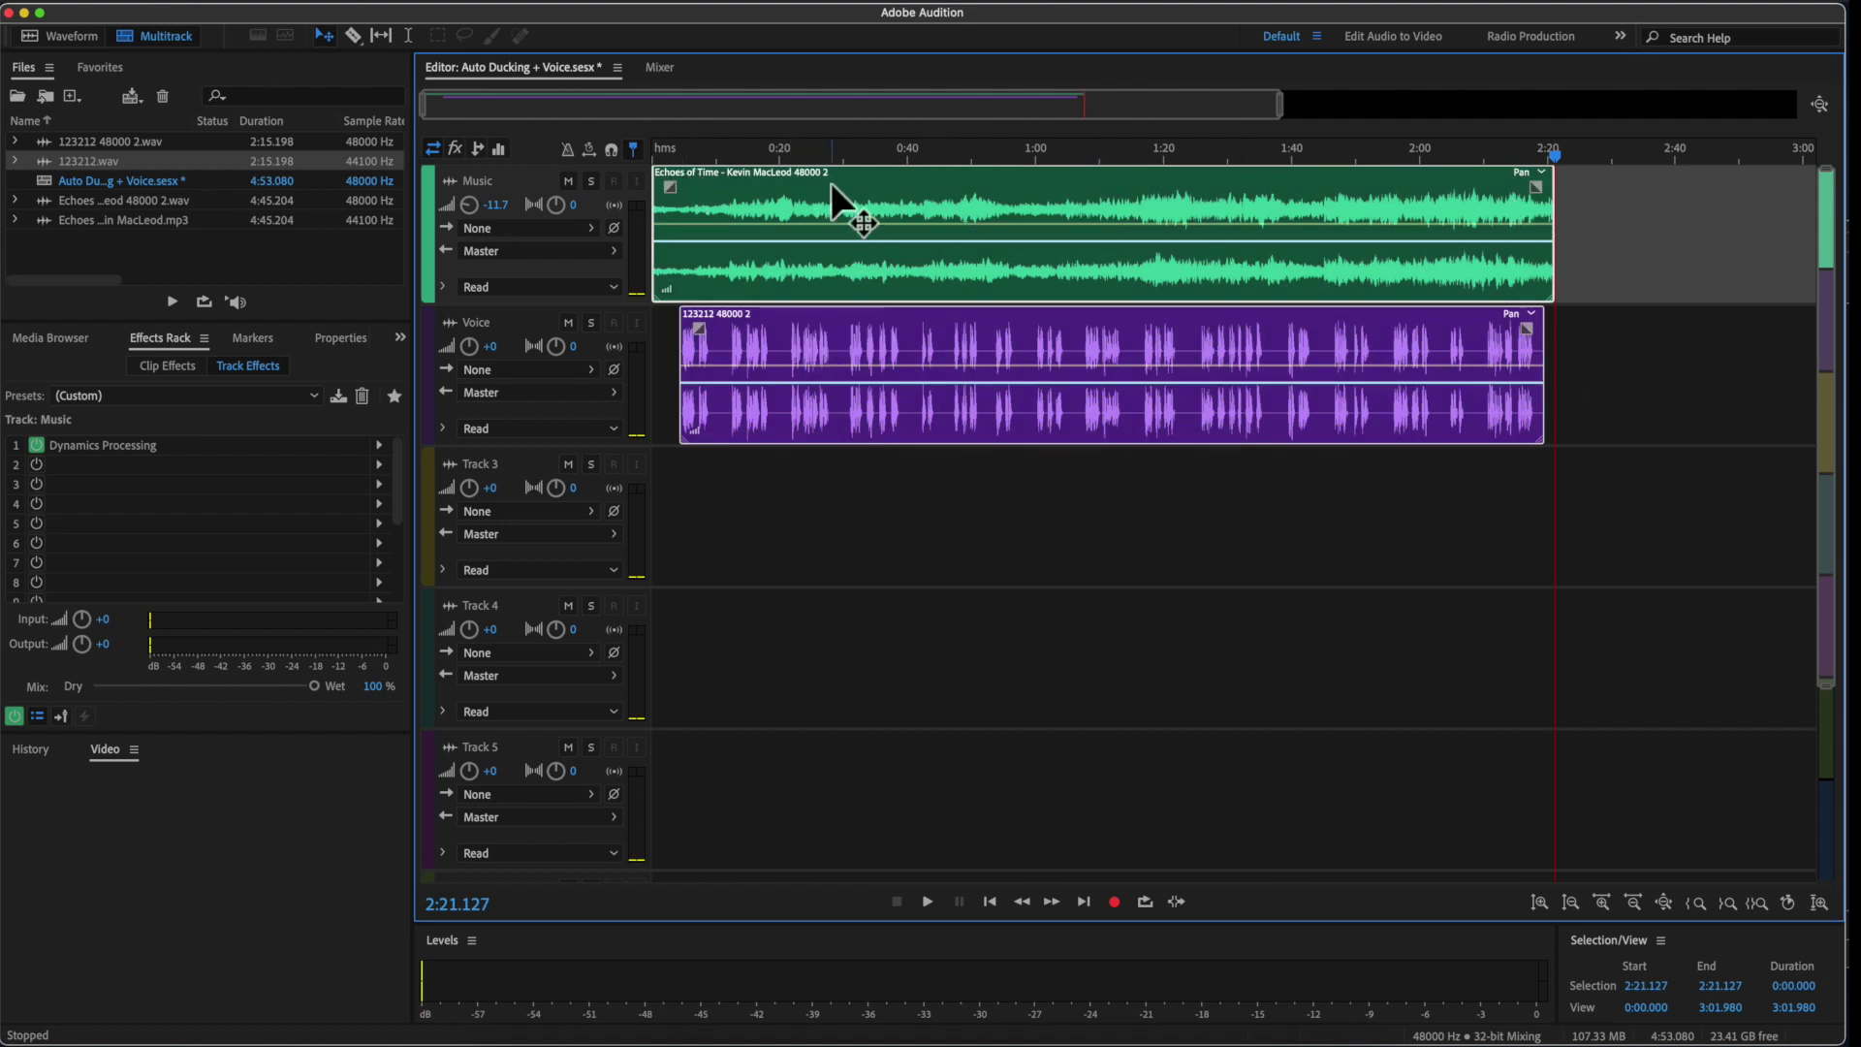
right_click(897, 211)
mouse_move(1059, 914)
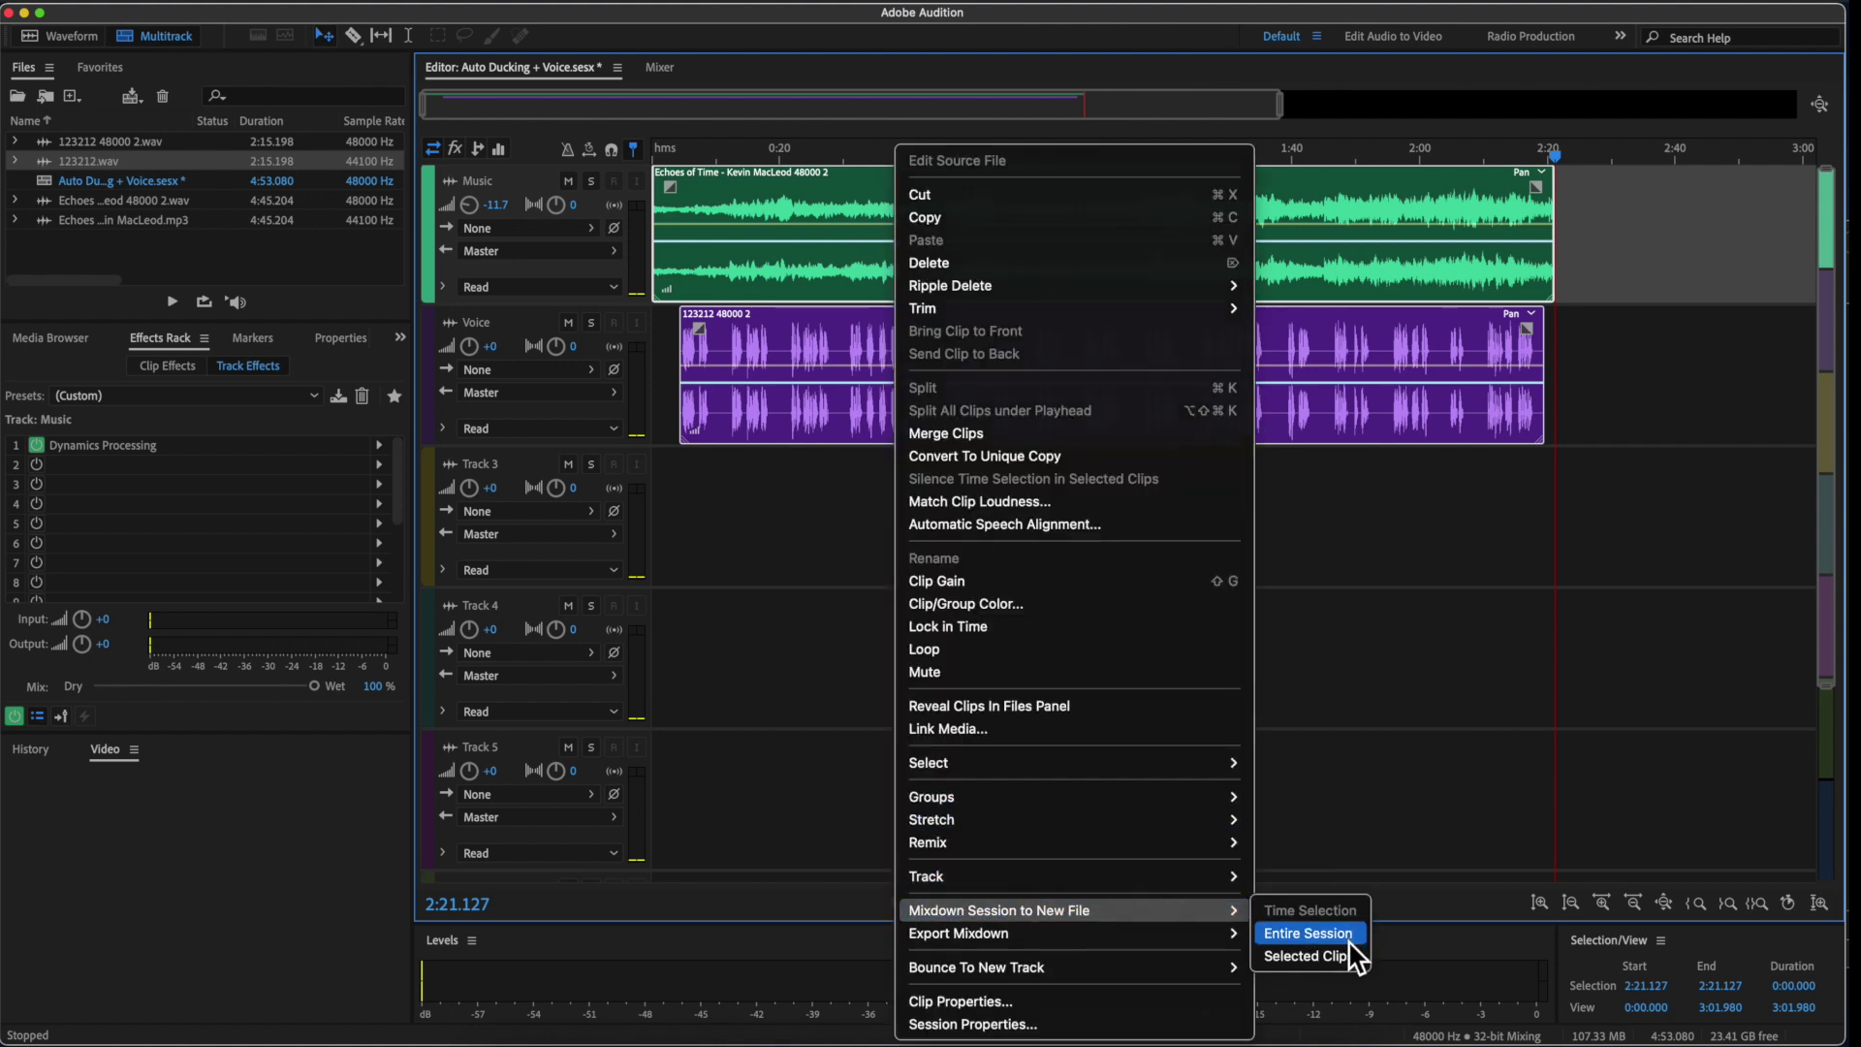
left_click(1308, 933)
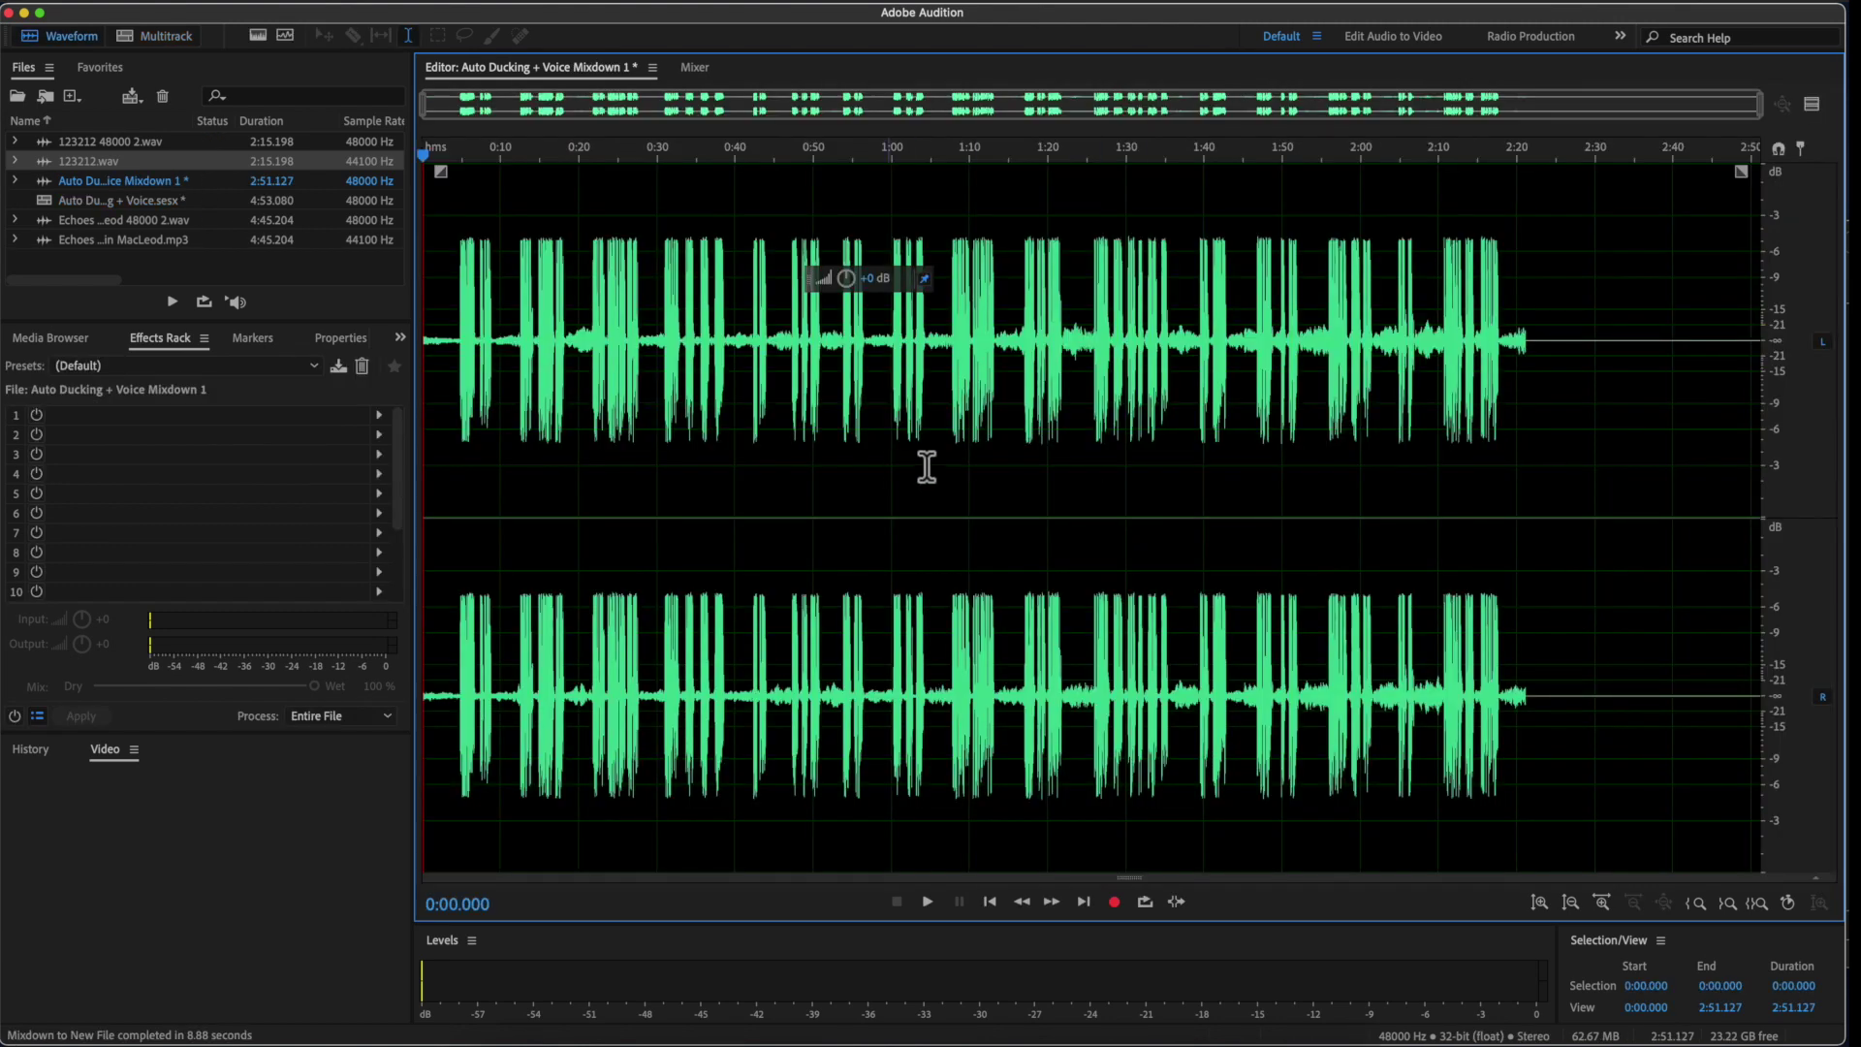
Delete the silent tail of the mixdown from about 2:21.5 to the end
left_click_drag(1529, 381, 1847, 476)
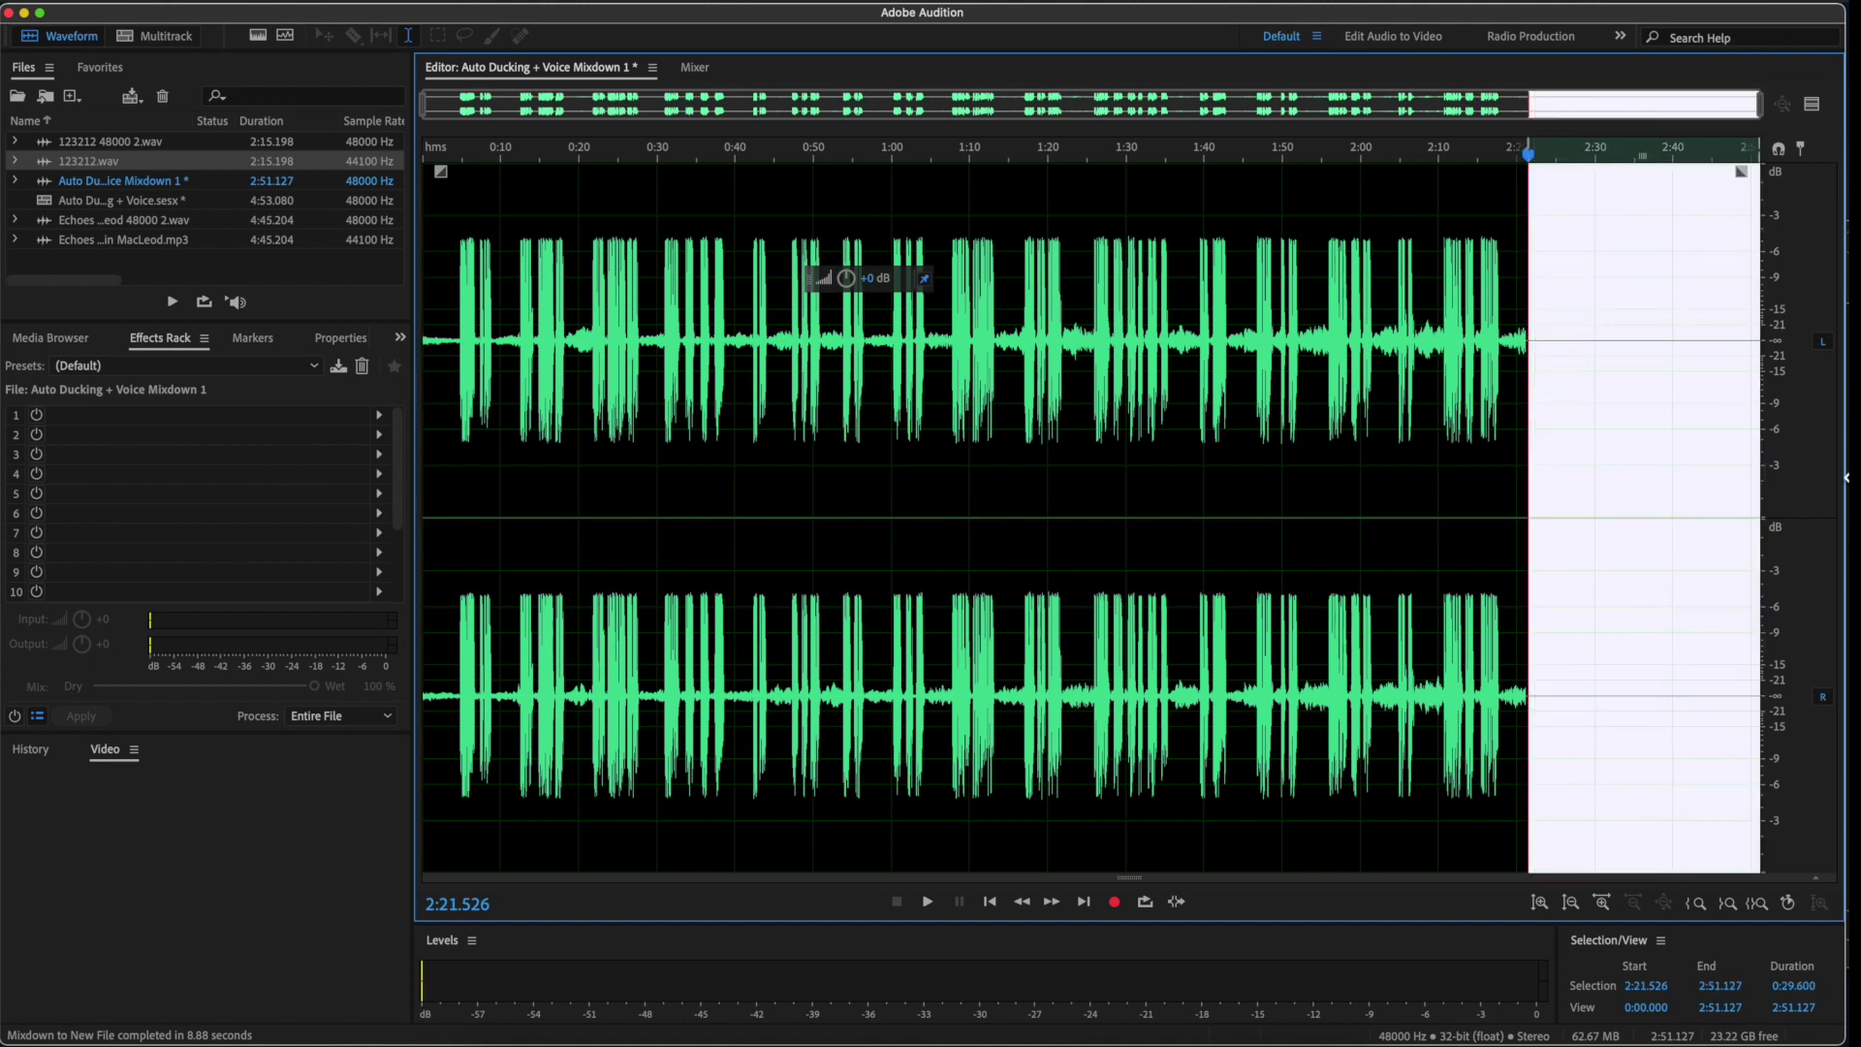
key("Delete")
left_click(454, 412)
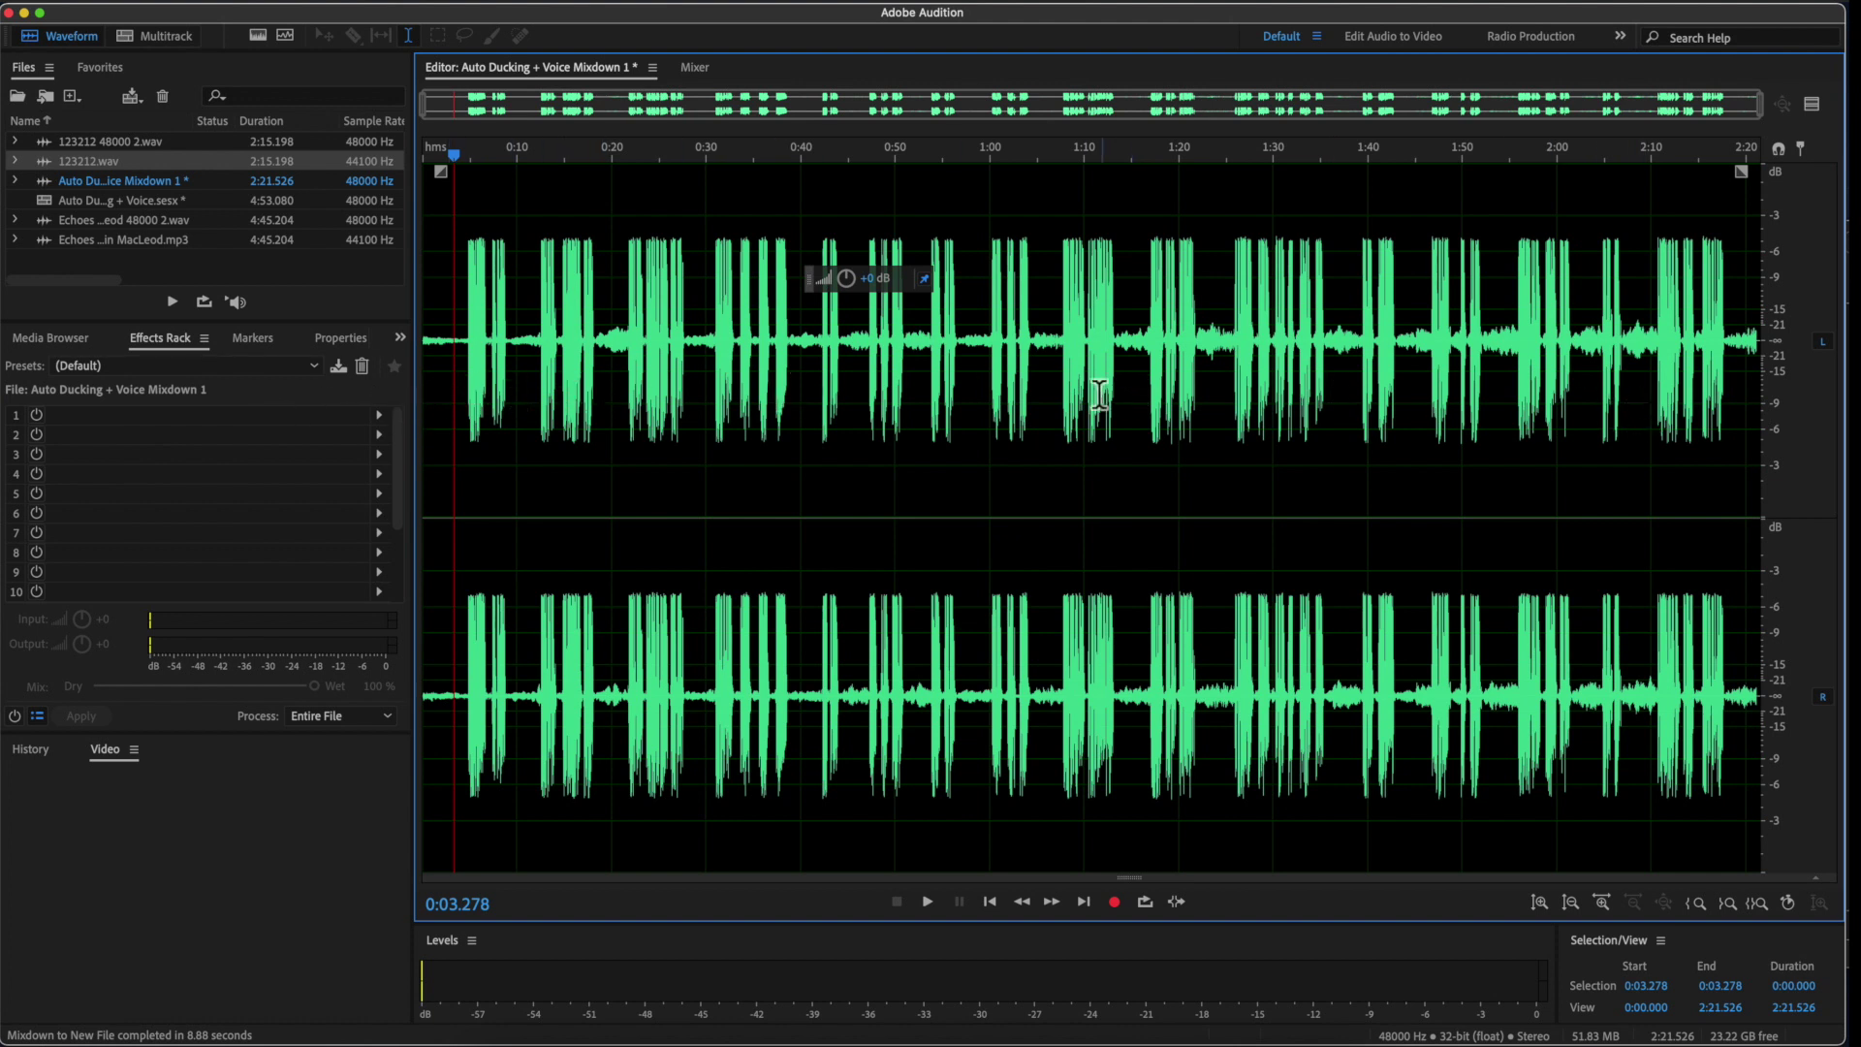
Play the mixdown from about 1:07 and examine the waveform's music level between and under the voice phrases
left_click(1057, 402)
key("space")
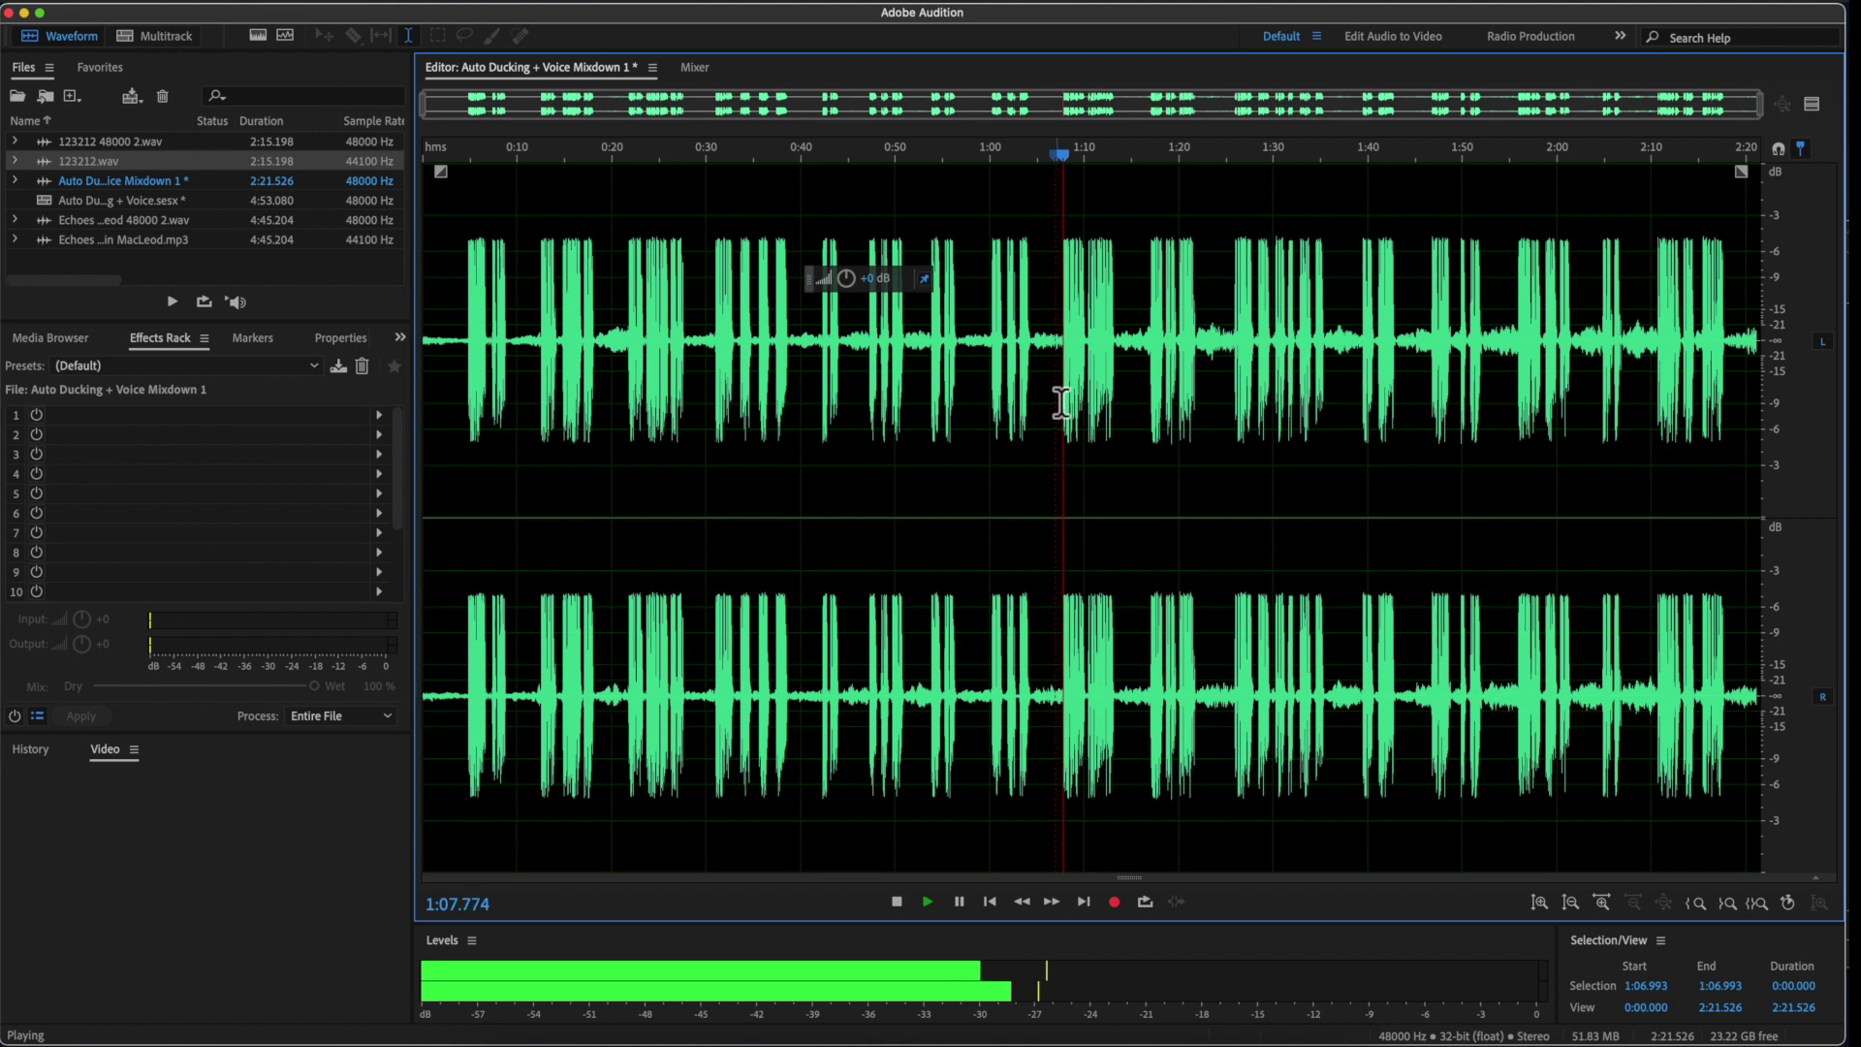
scroll(1143, 407, "up", 4)
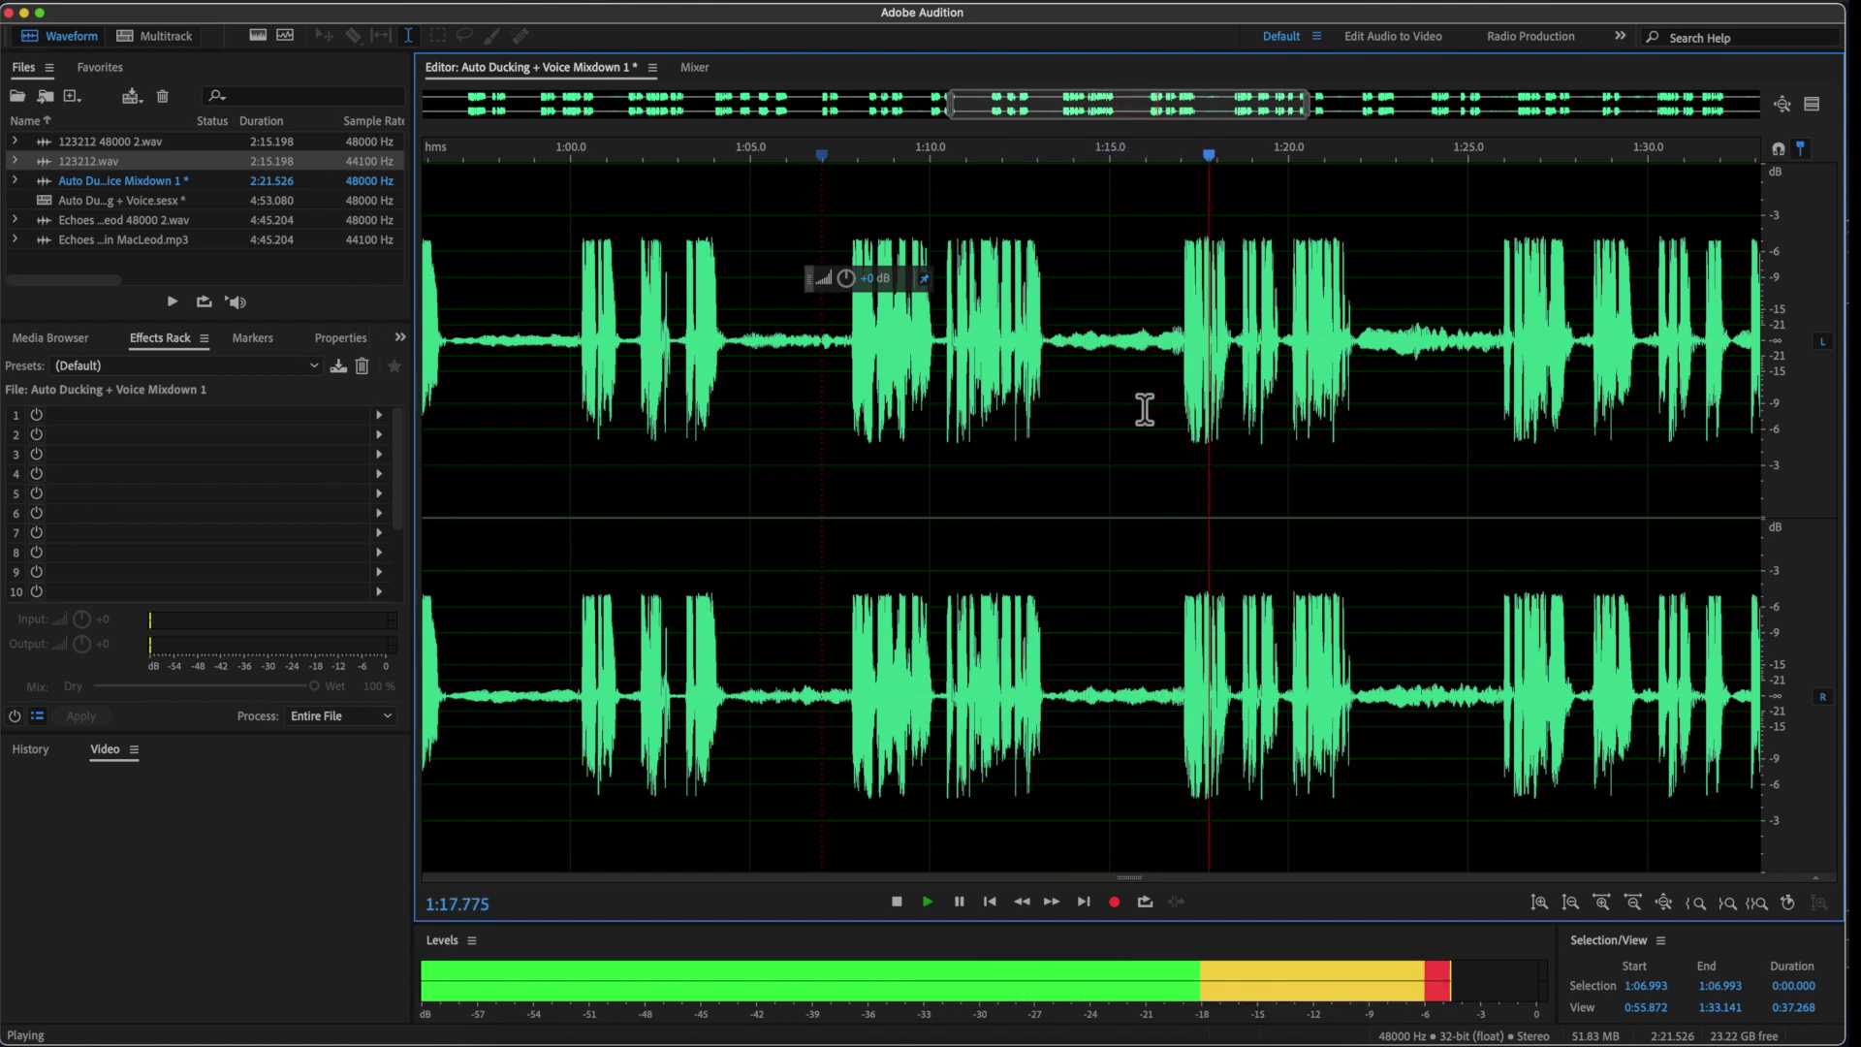
scroll(1145, 409, "down", 3)
scroll(1145, 409, "down", 2)
scroll(1144, 409, "down", 2)
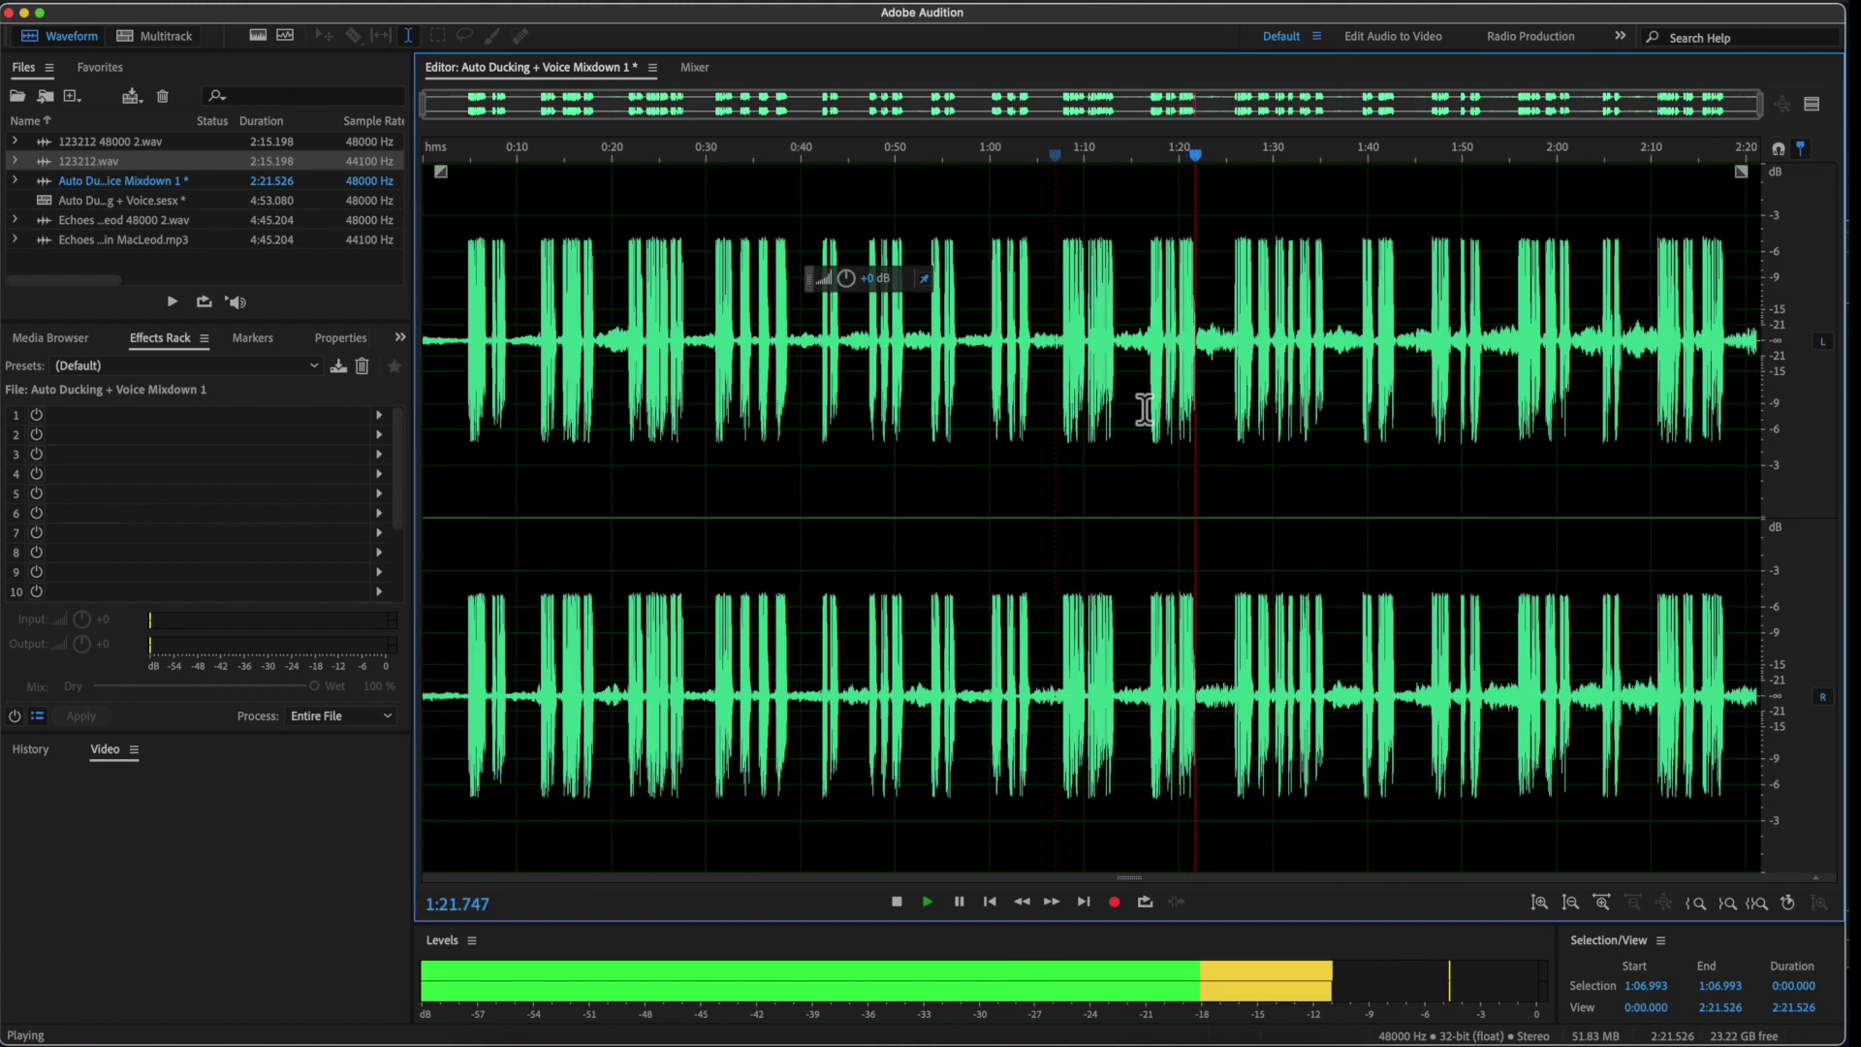
Stop playback and start saving the mixdown as a new file with the name finalwav
key("space")
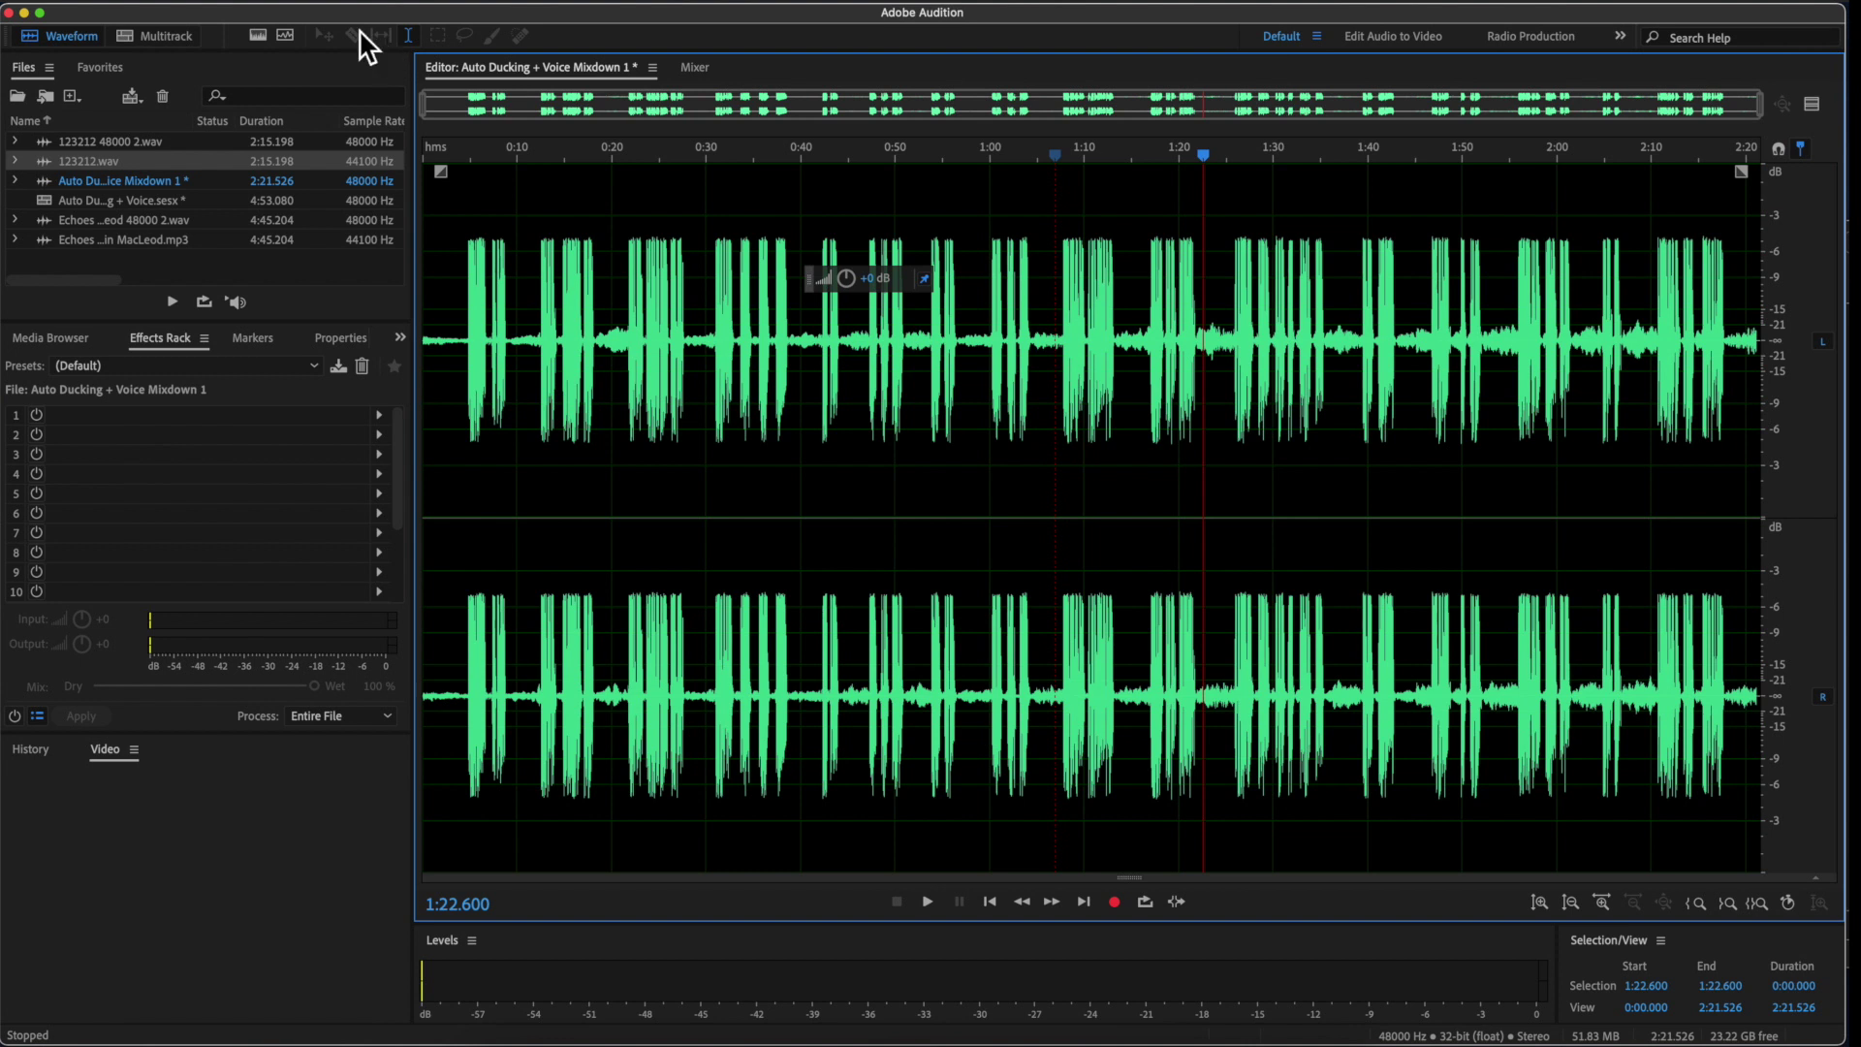
left_click(199, 7)
left_click(321, 283)
left_click(840, 332)
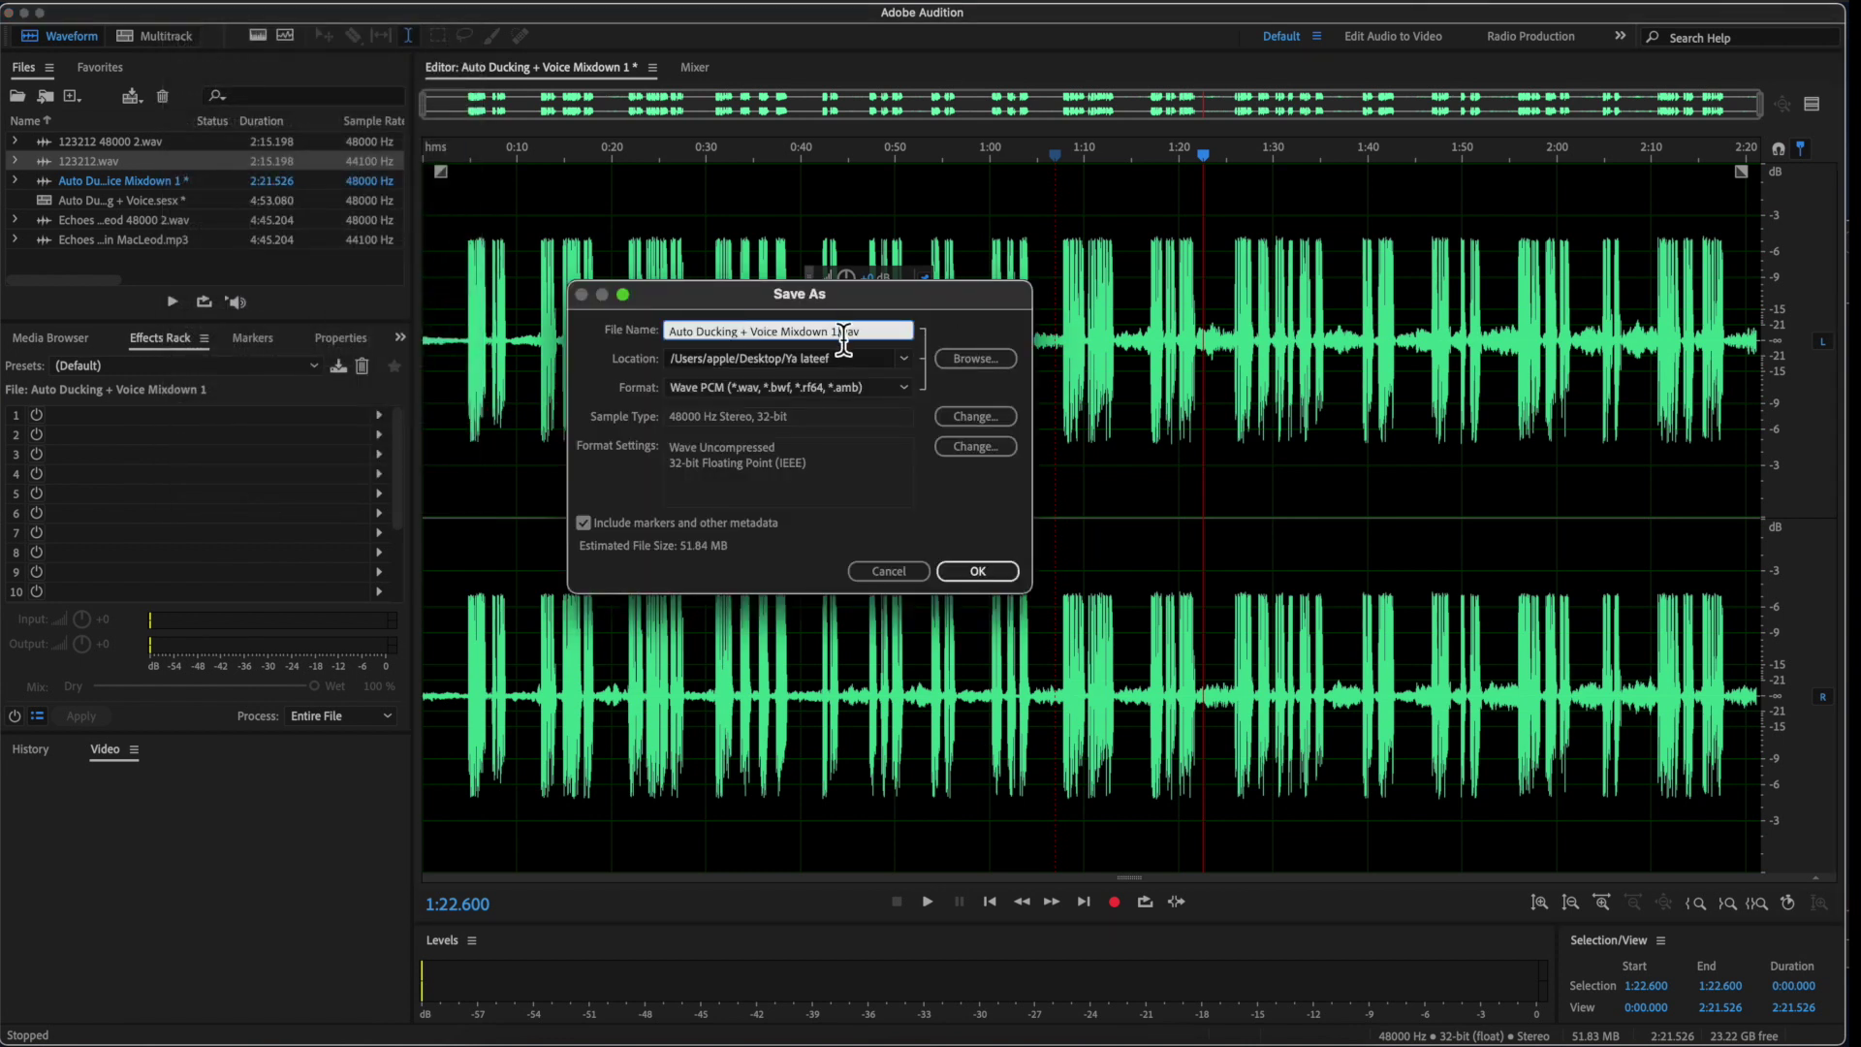
left_click_drag(842, 335, 579, 326)
type("finalwav")
Set the save location to the Desktop folder
left_click(903, 359)
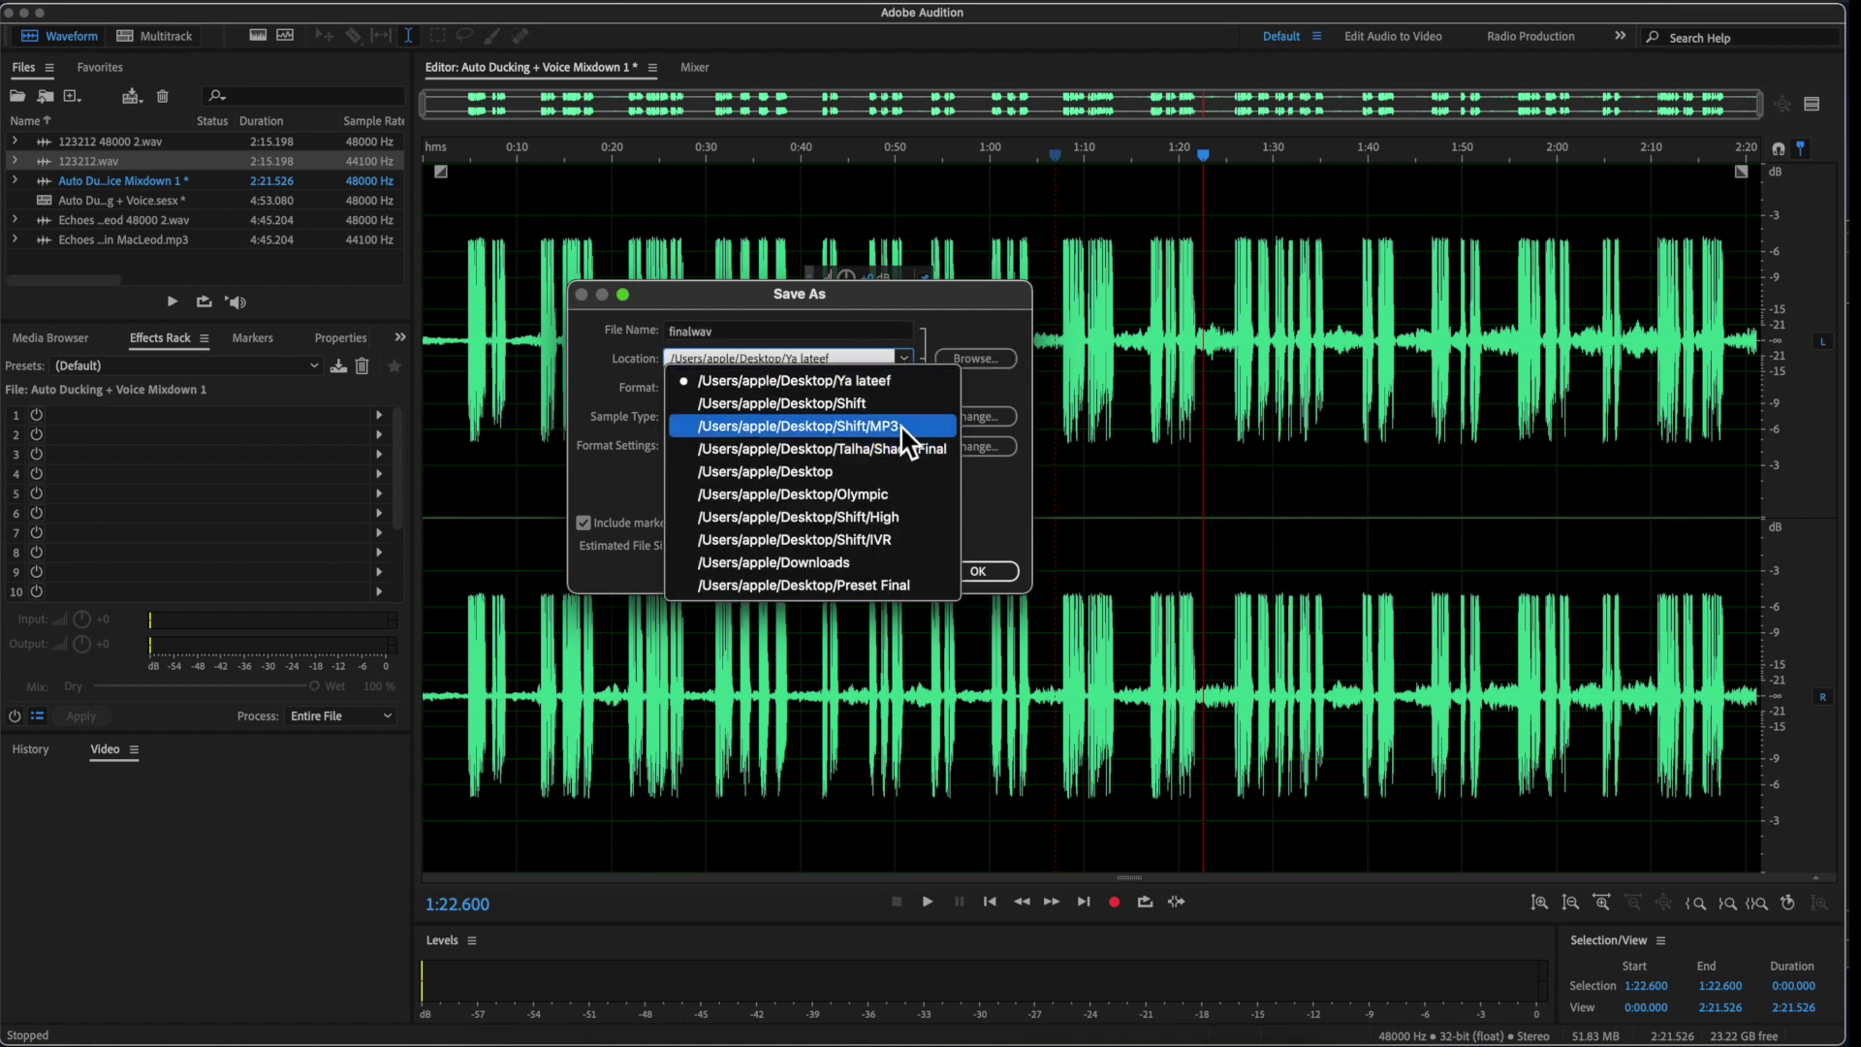
left_click(827, 493)
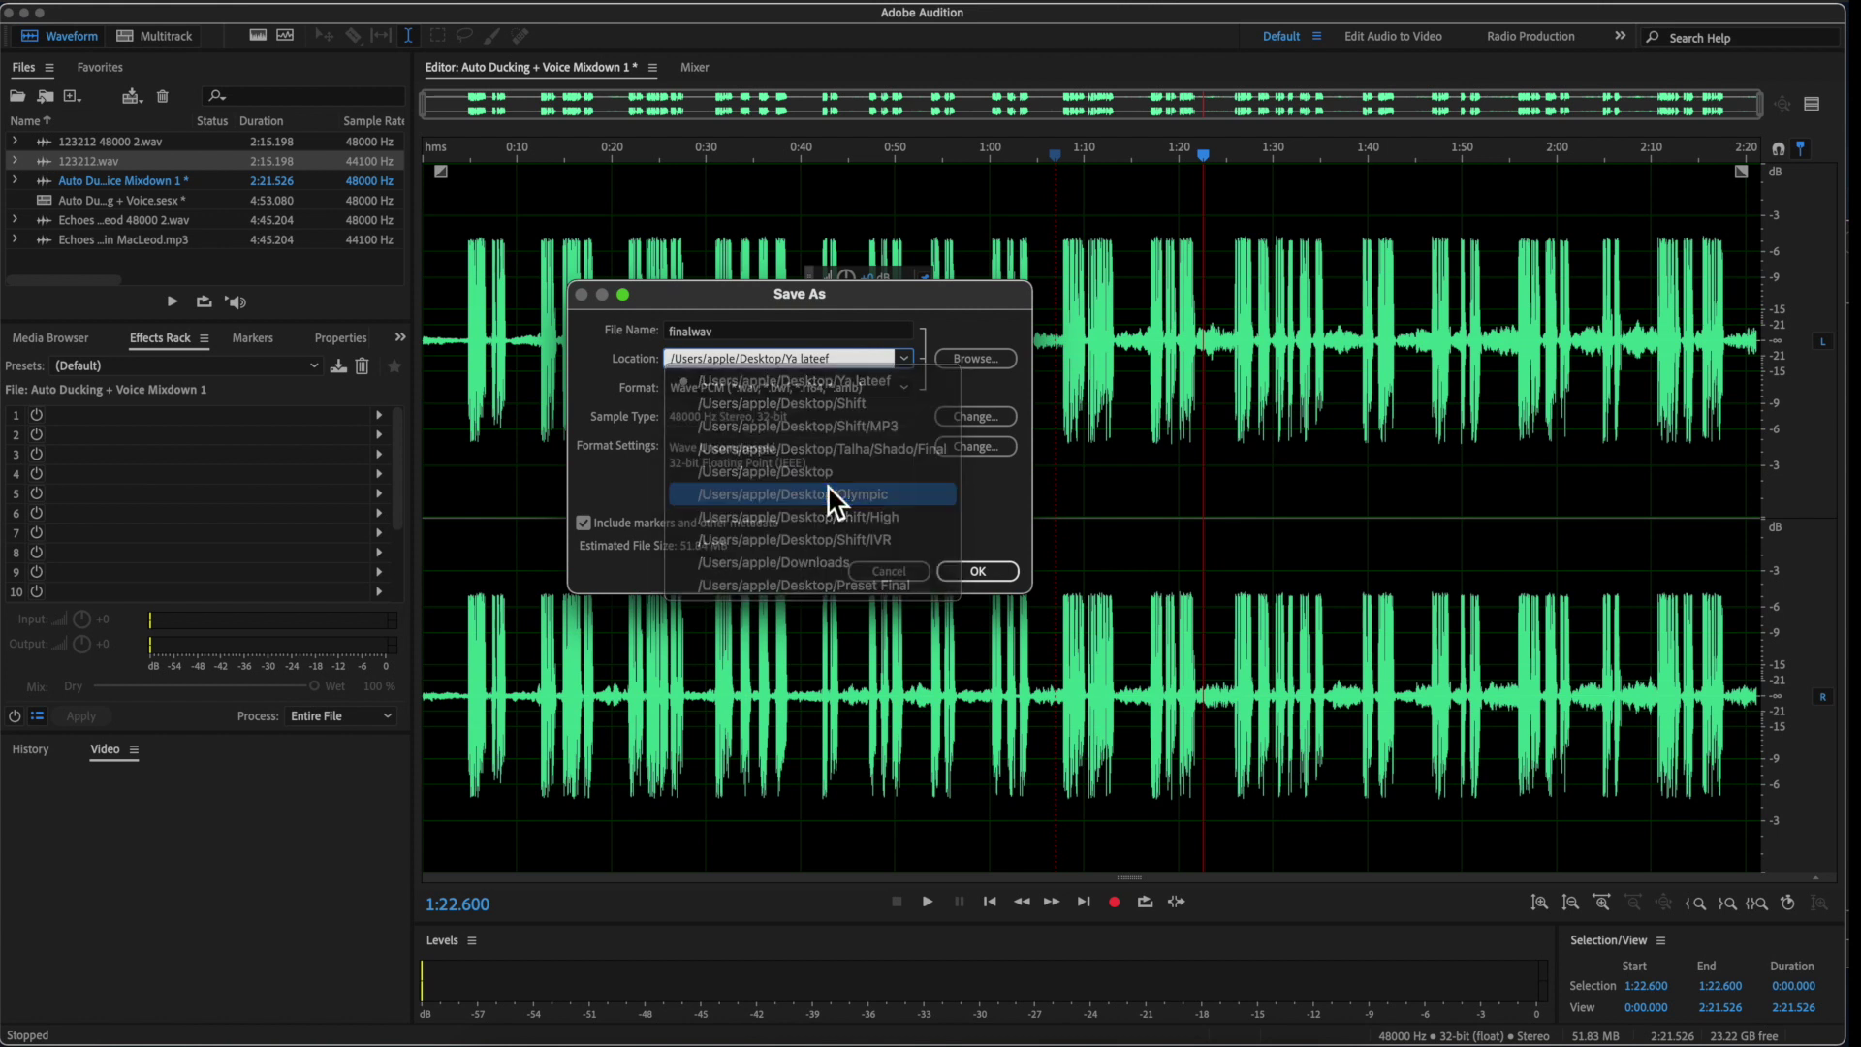
left_click(909, 366)
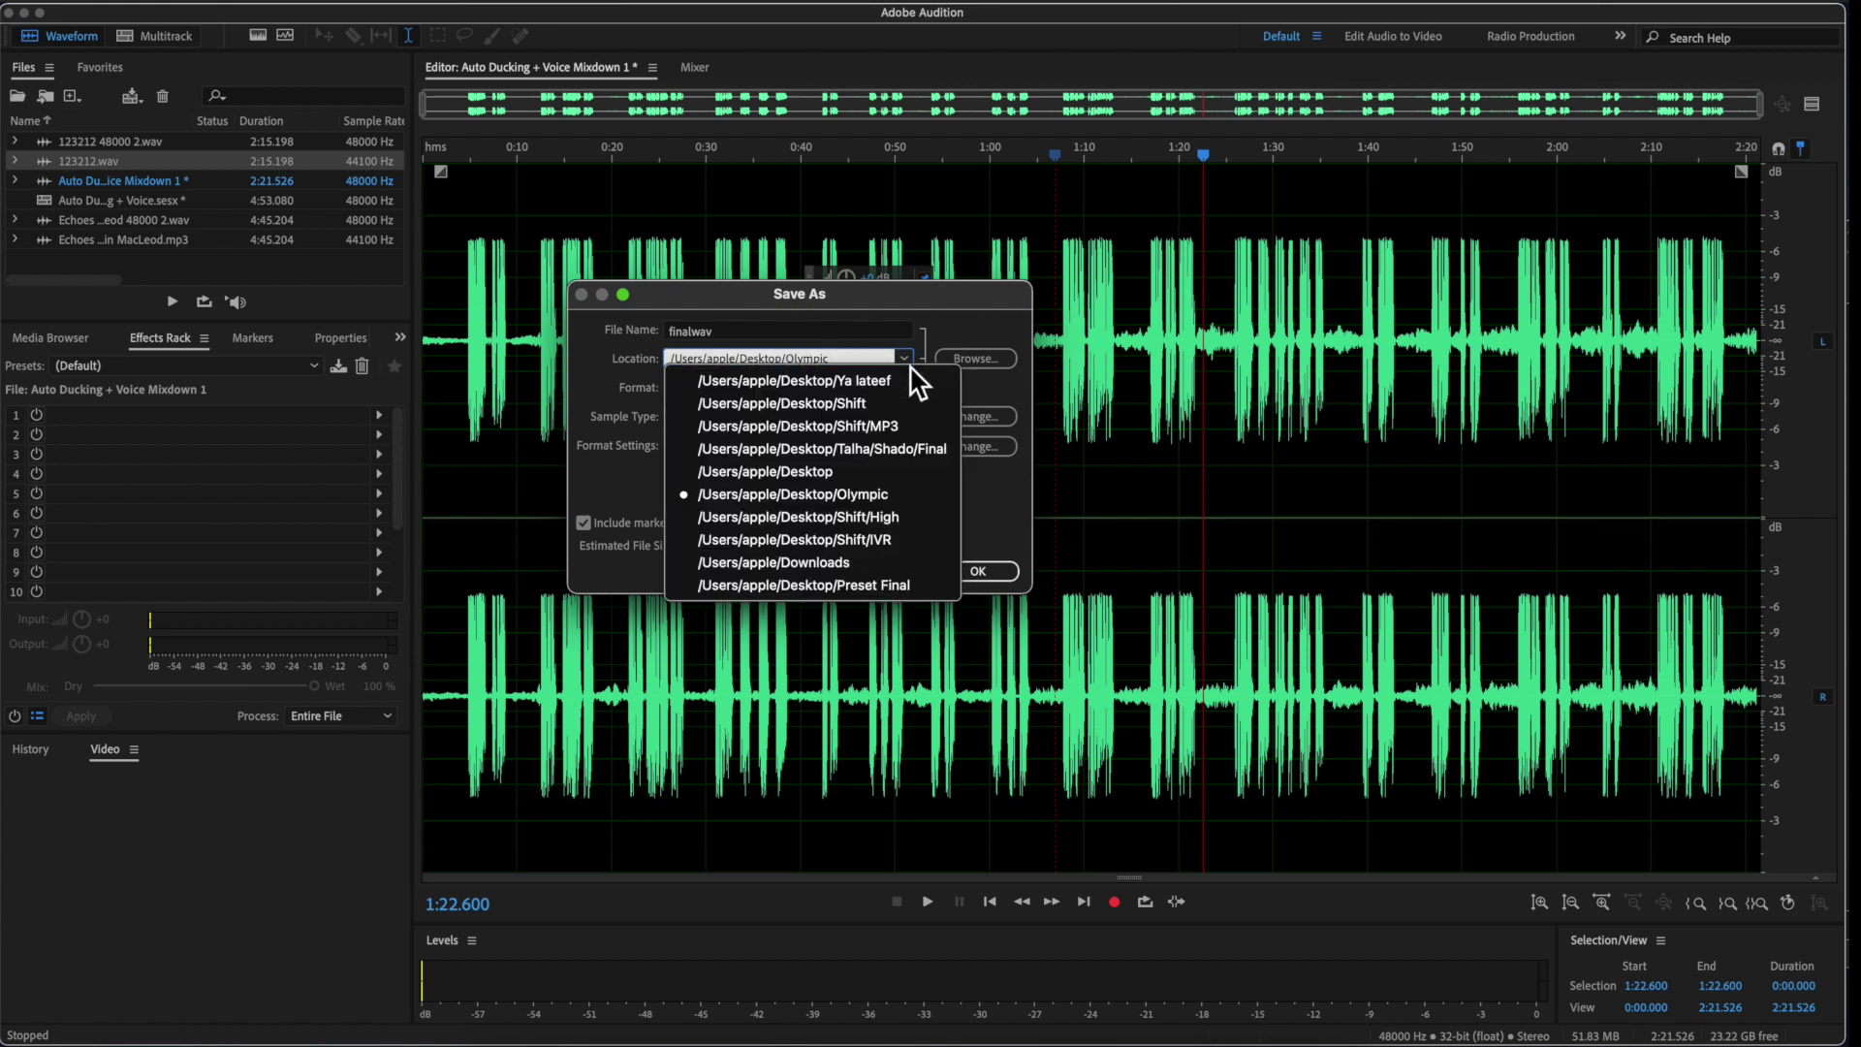
left_click(835, 471)
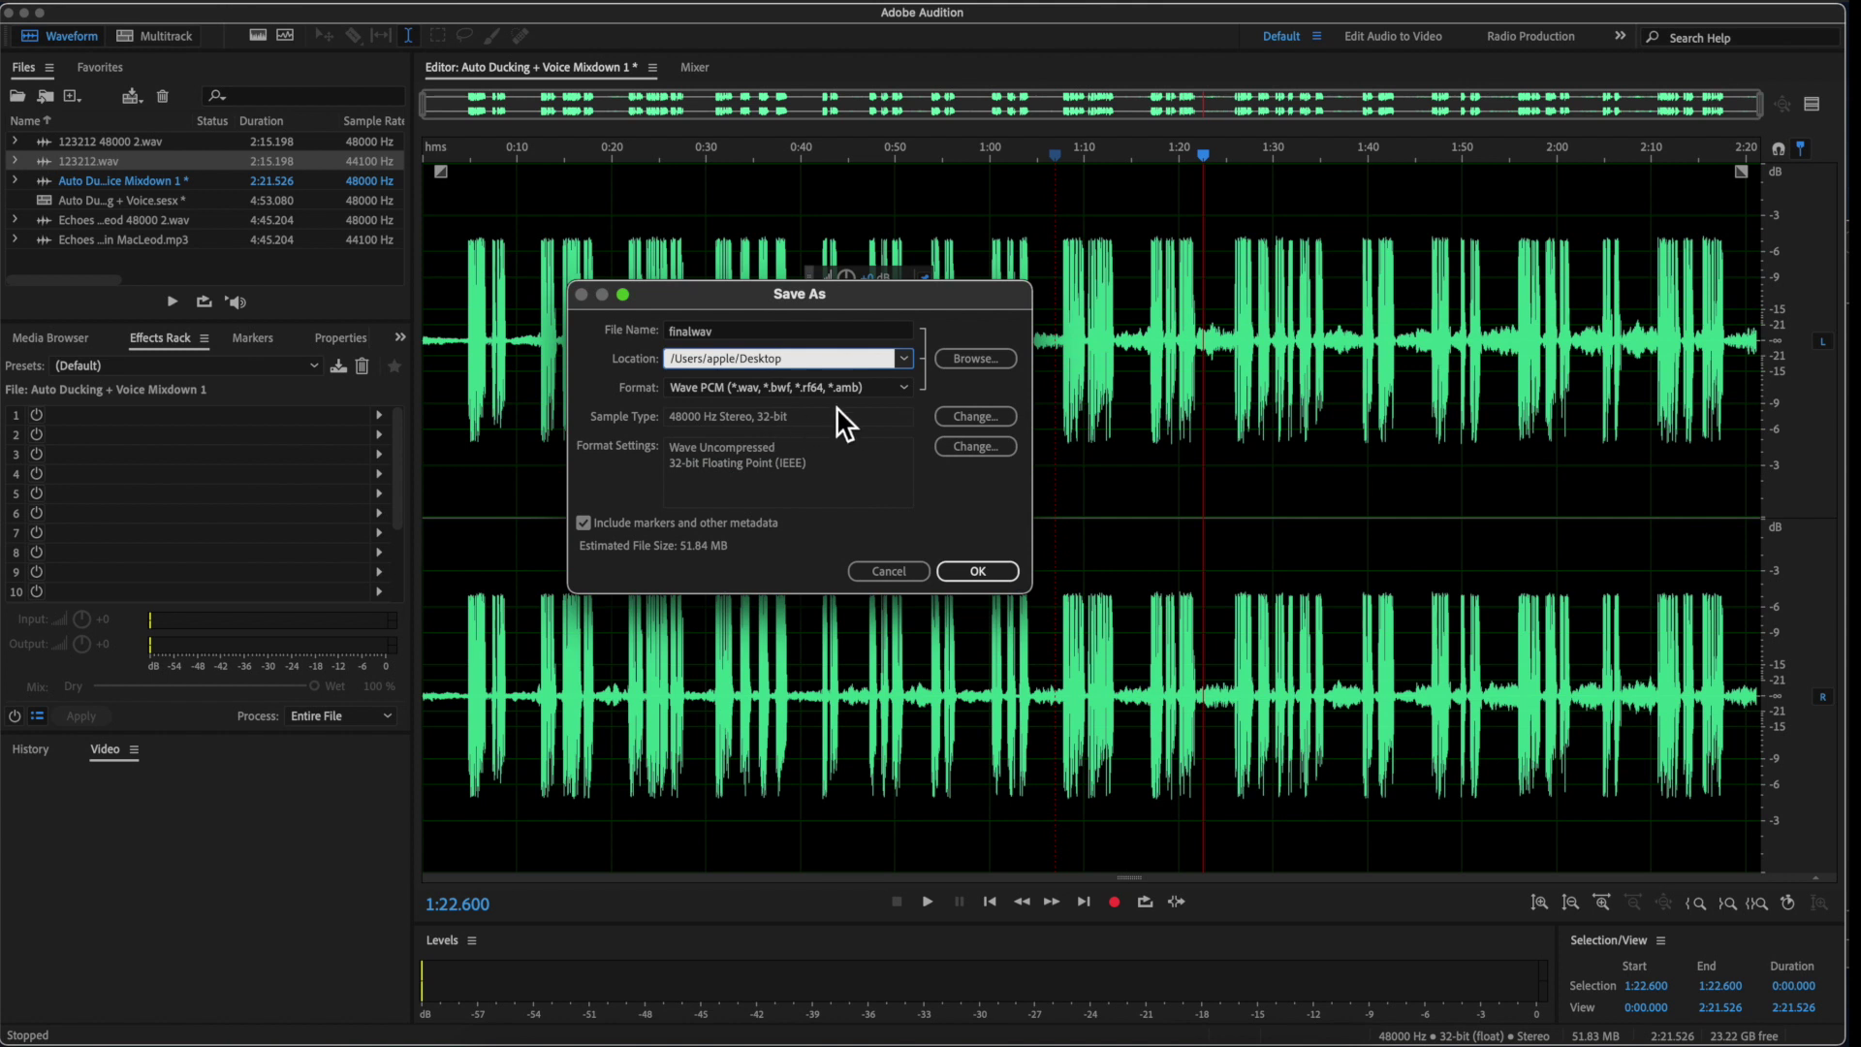
Choose MP3 Audio (*.mp3) as the file format and save the file, accepting the lossy compression
left_click(896, 388)
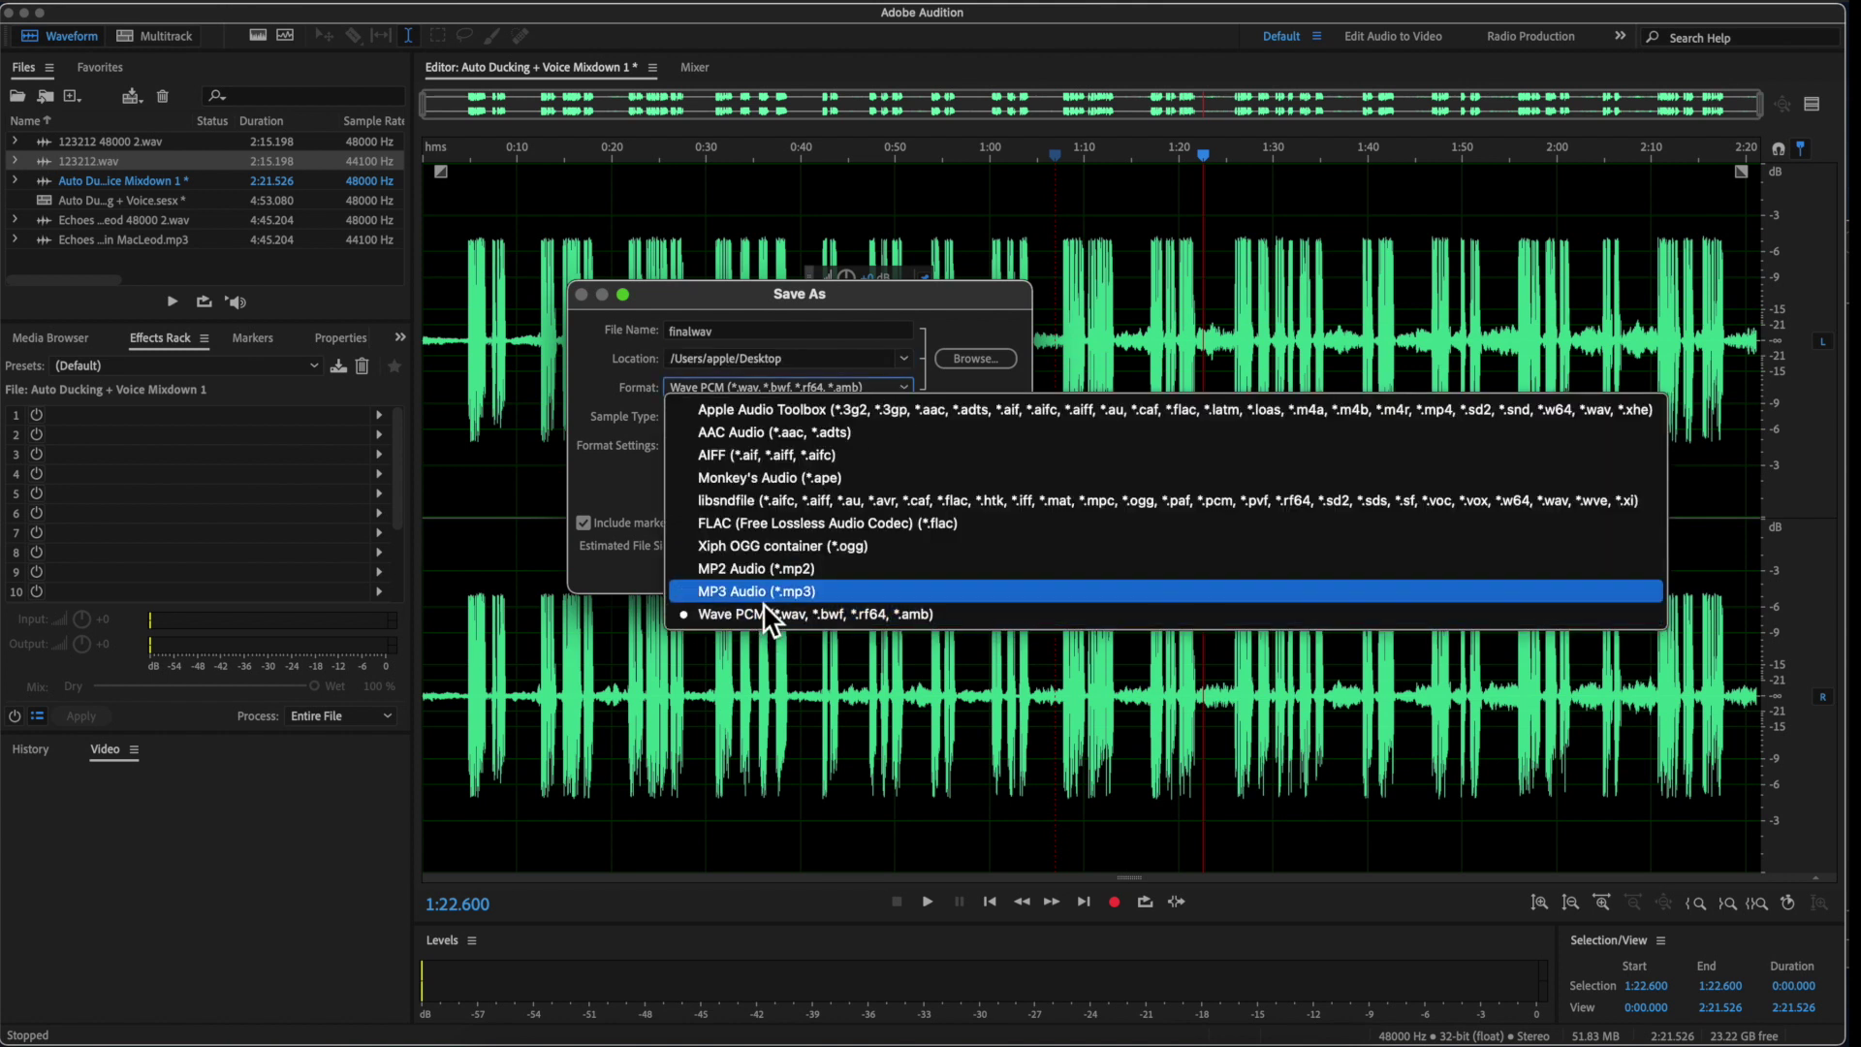
left_click(764, 593)
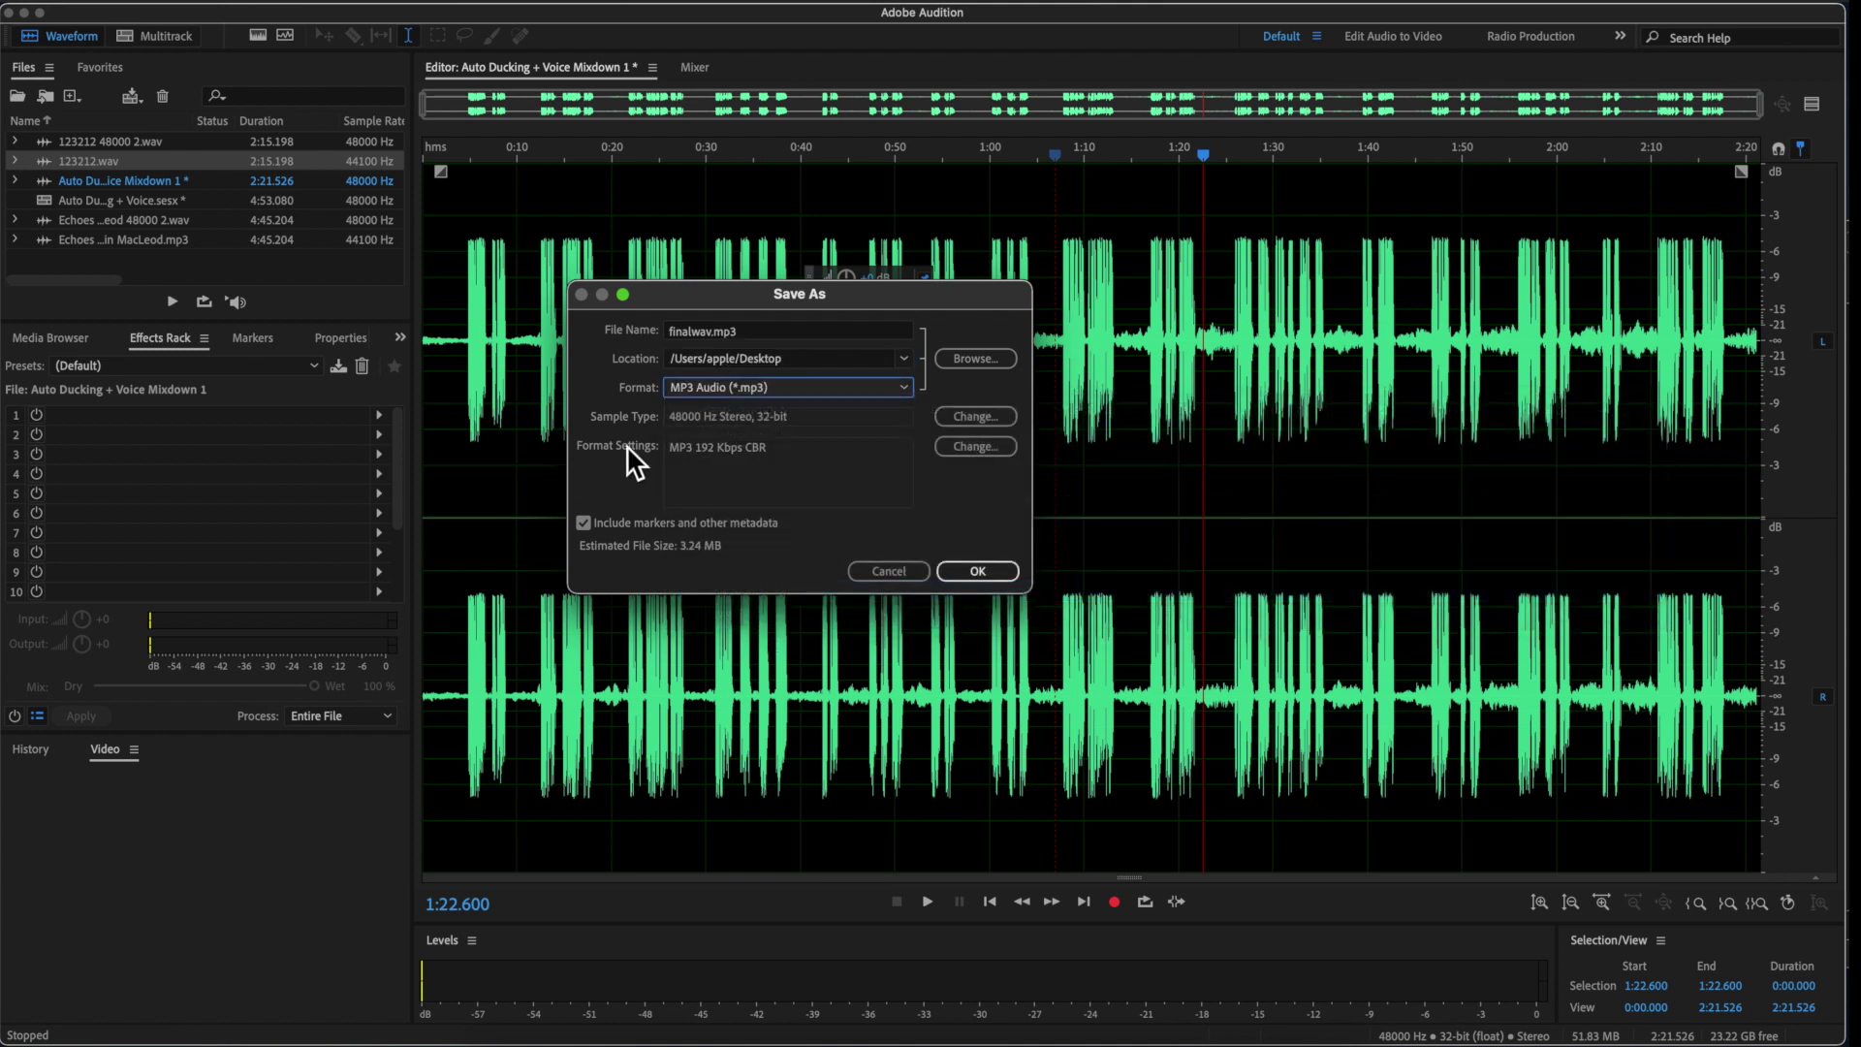
left_click(976, 574)
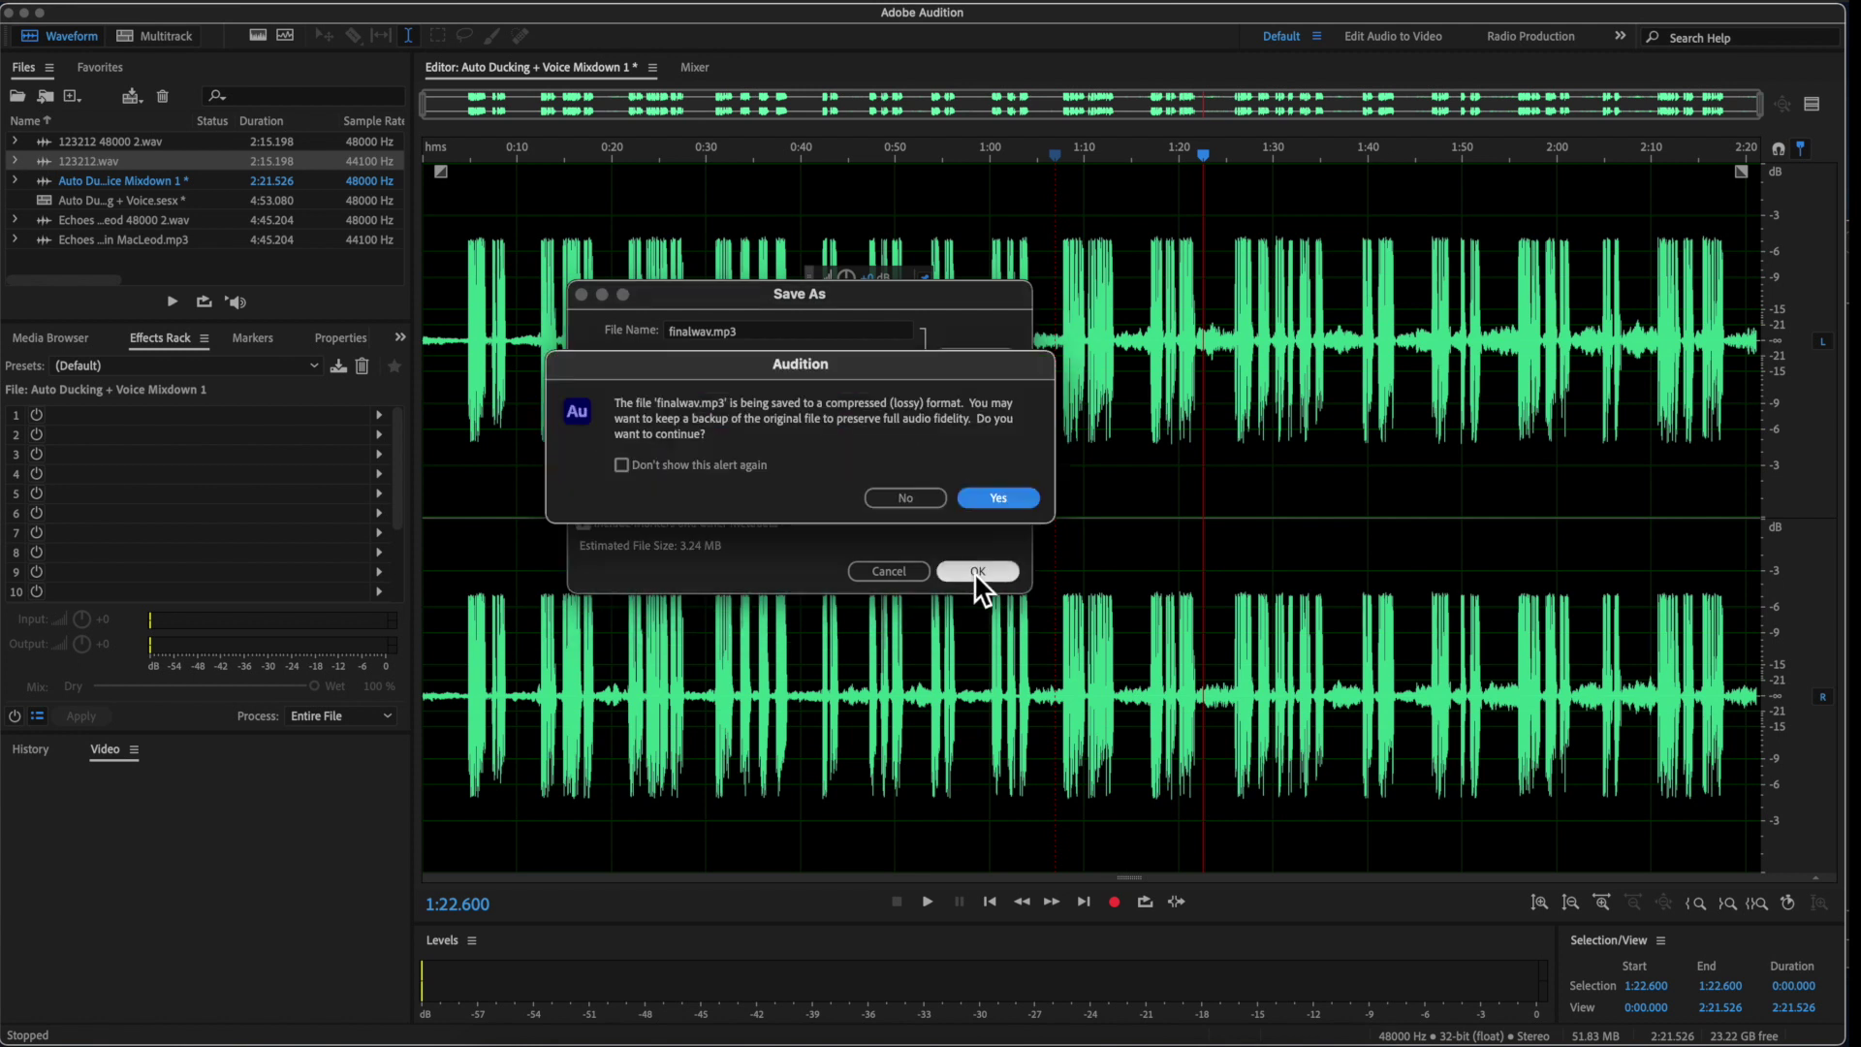
left_click(1028, 494)
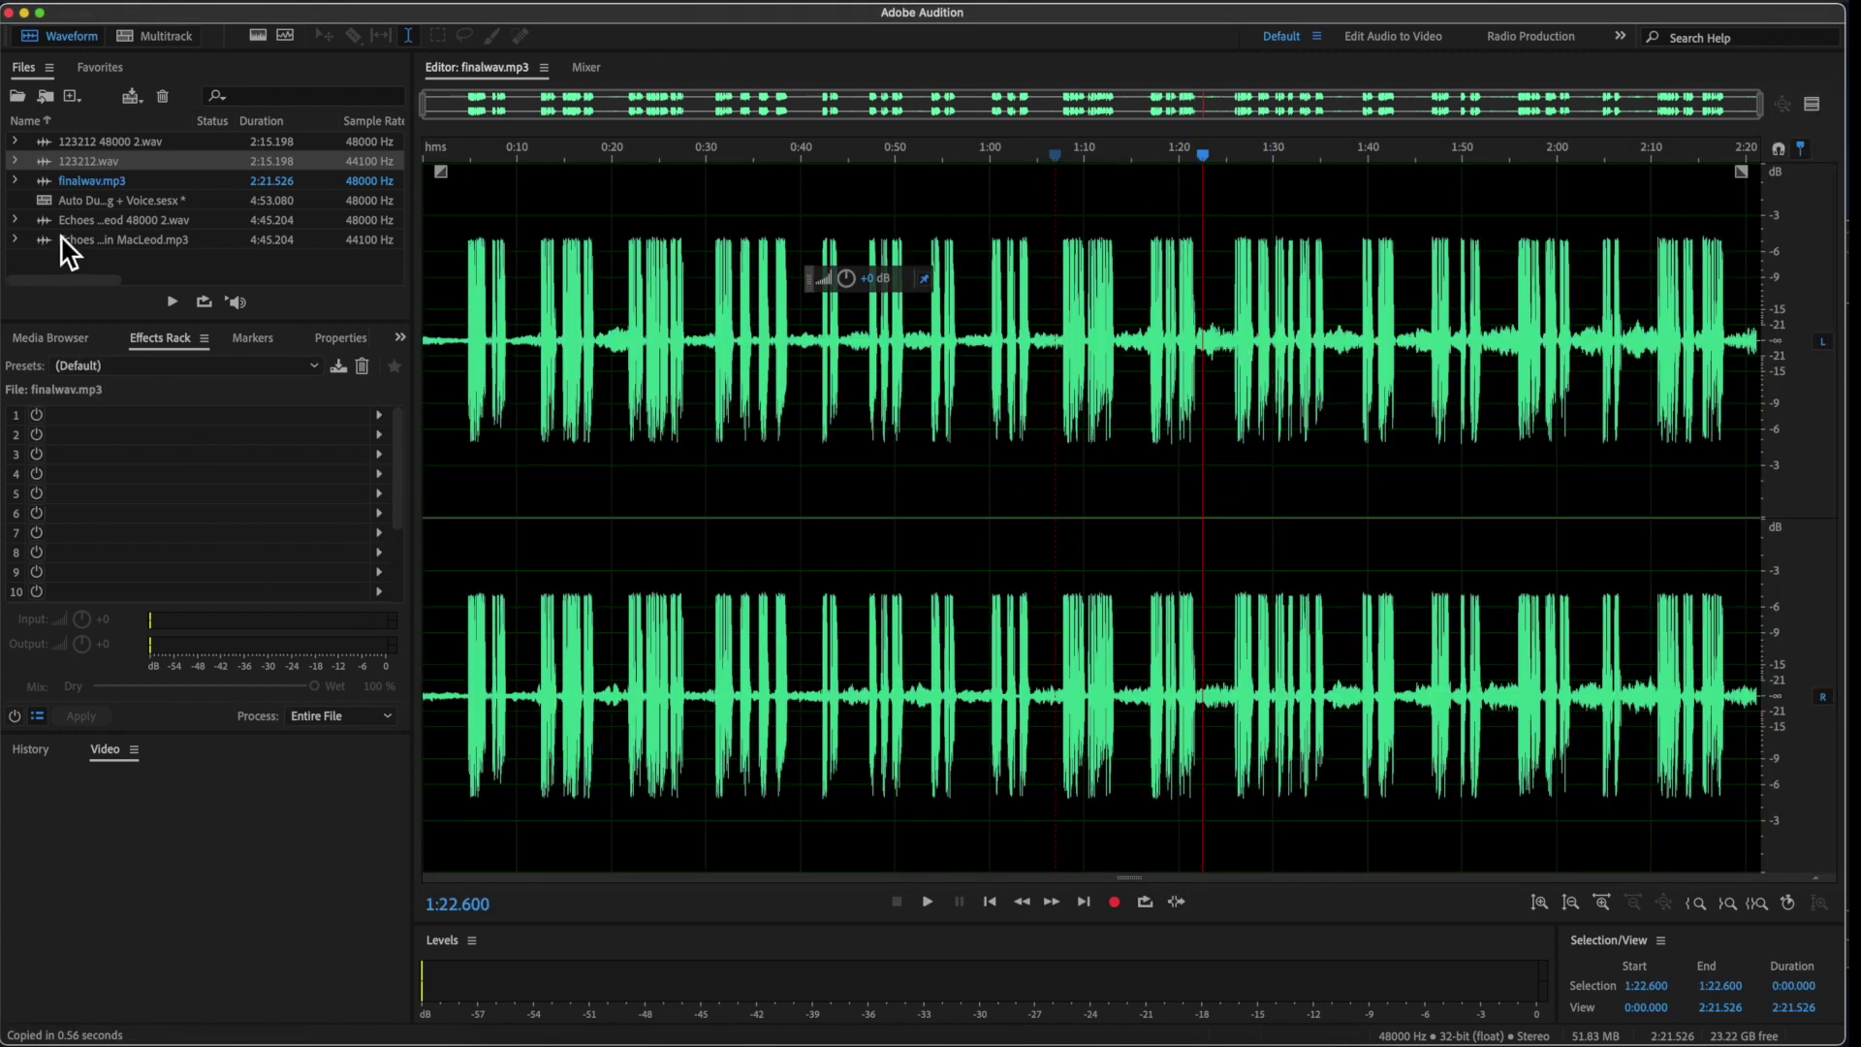
Close all the listed files at once, discarding the changes to the Auto Ducking + Voice.sesx session
left_click_drag(82, 260, 78, 141)
right_click(79, 142)
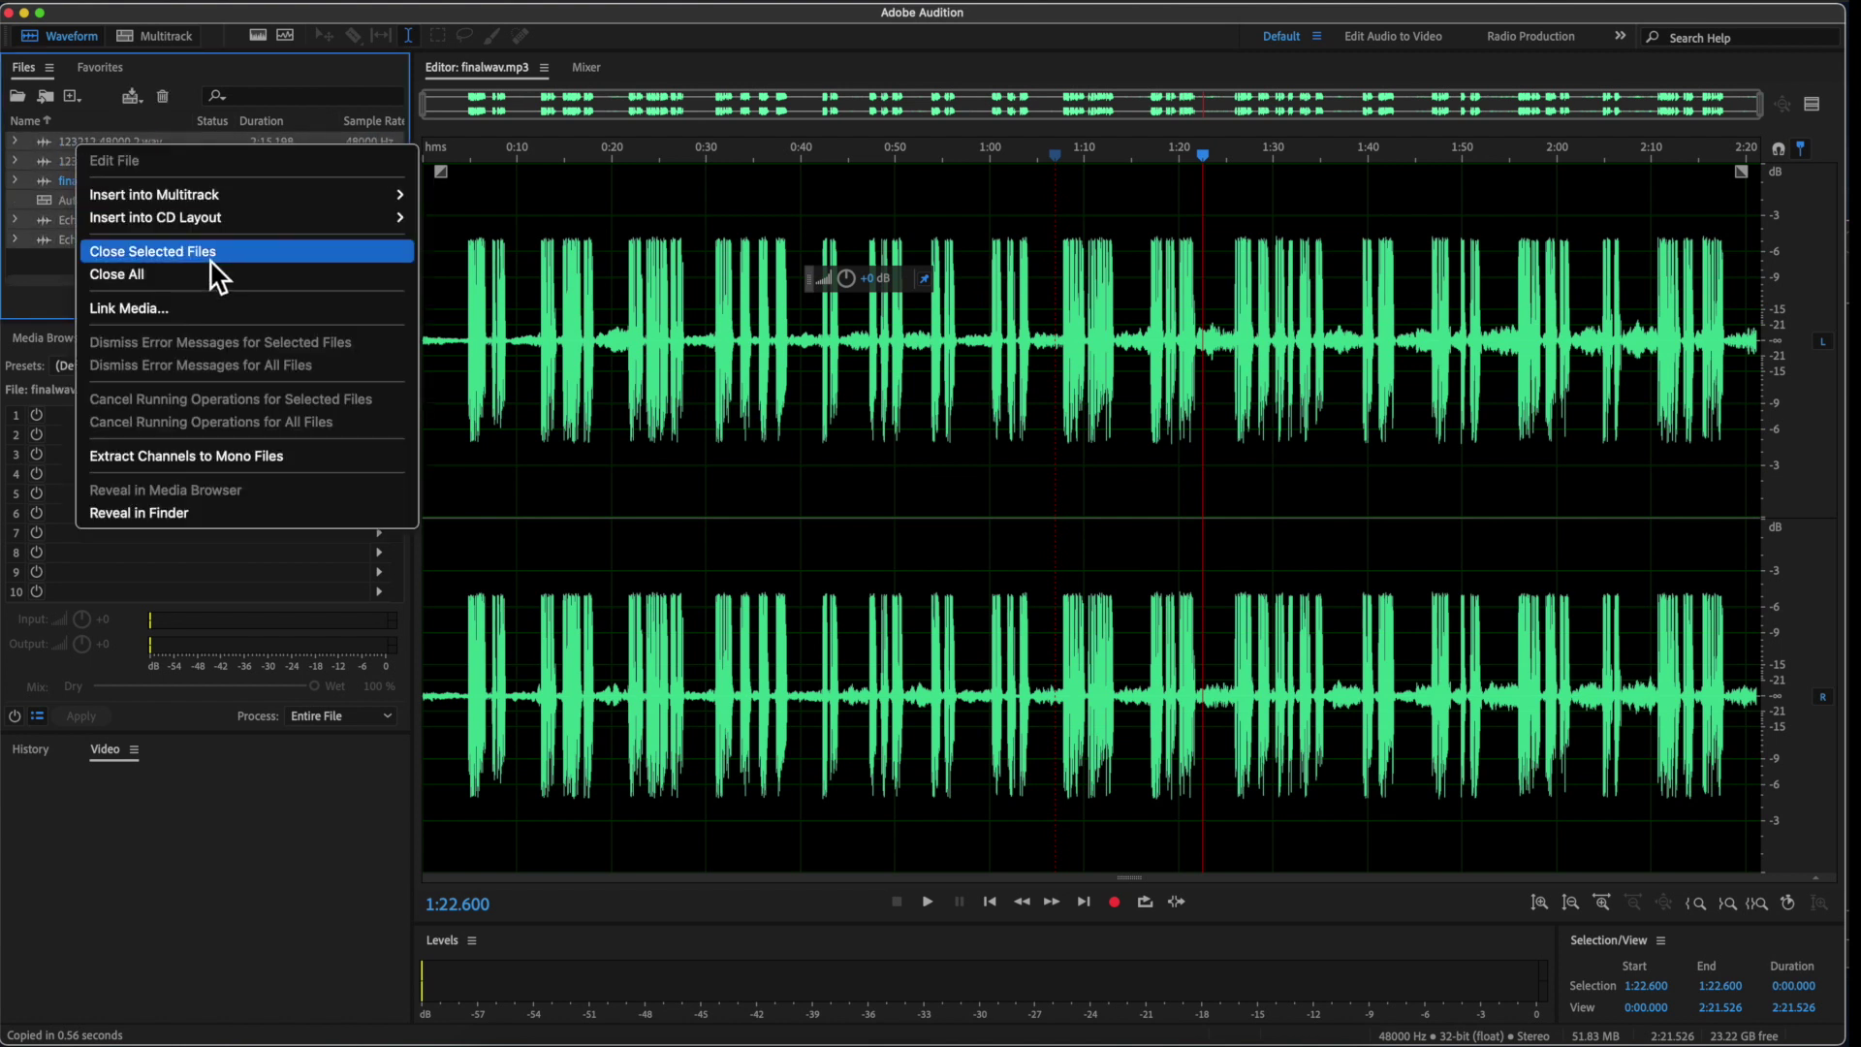
left_click(212, 260)
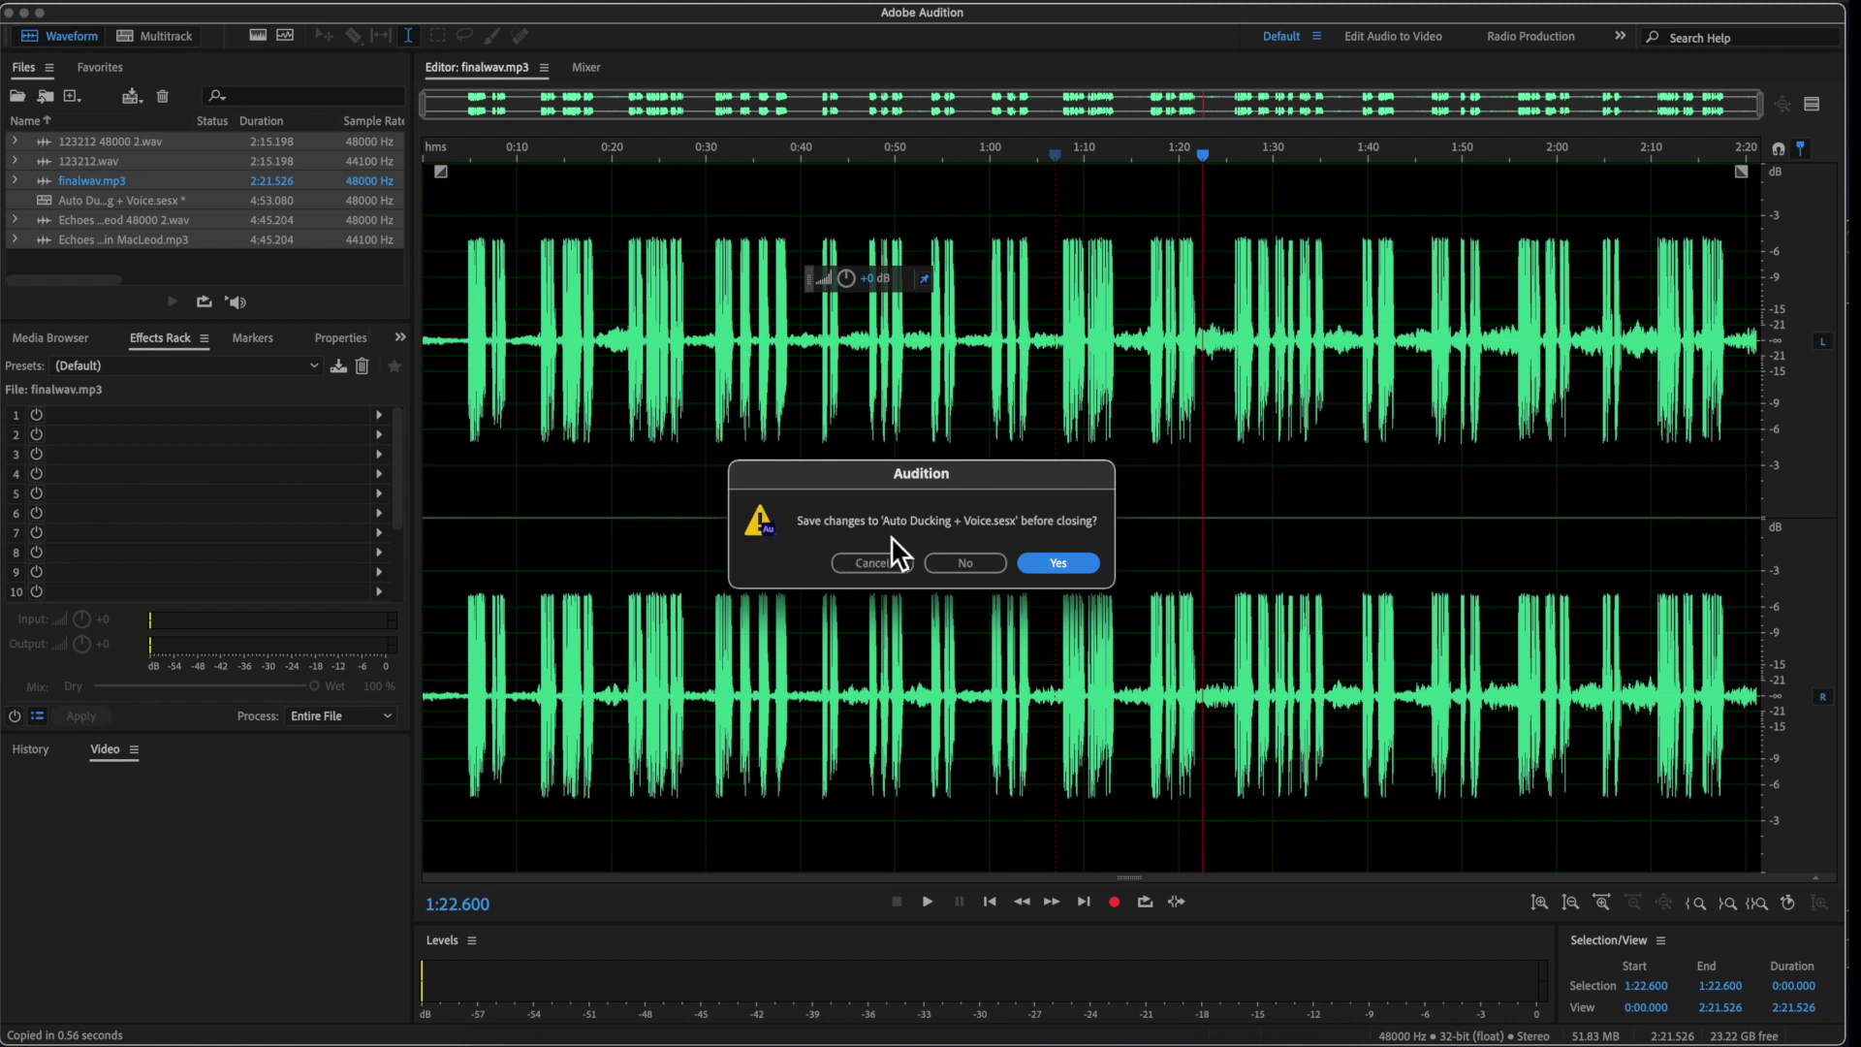
left_click(952, 563)
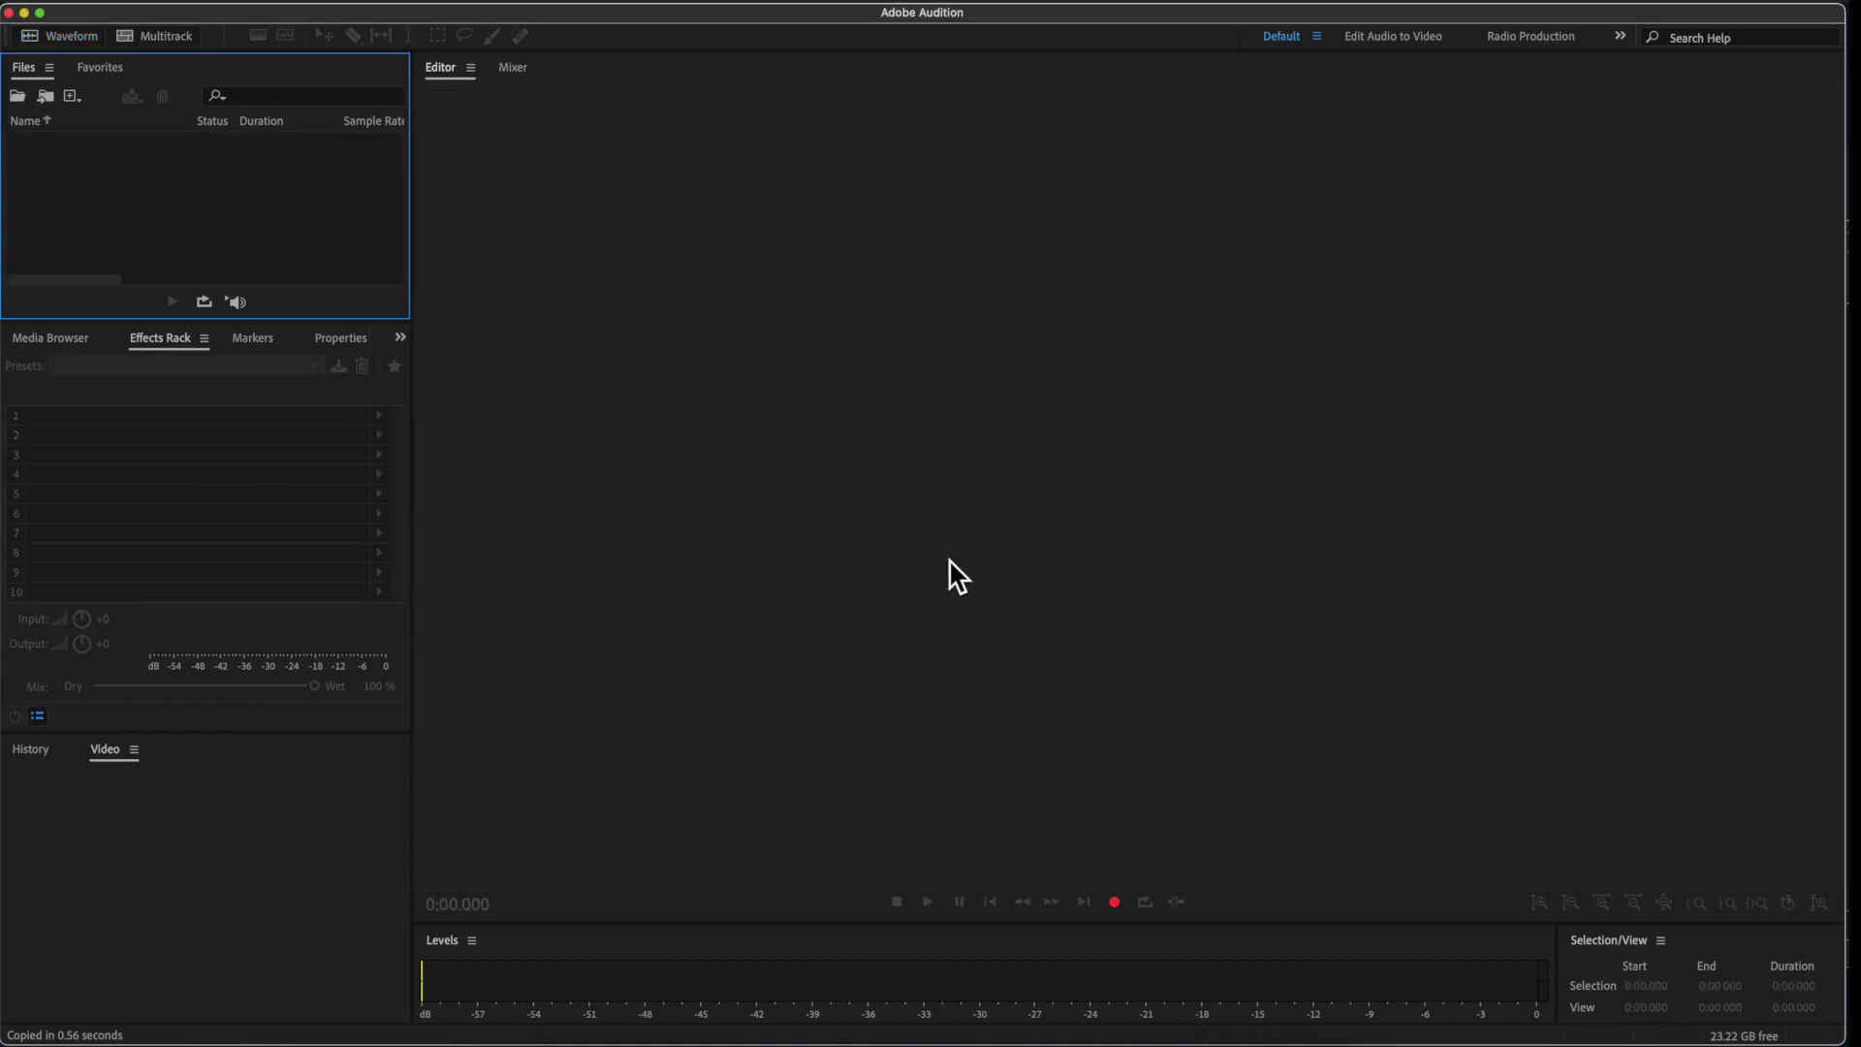